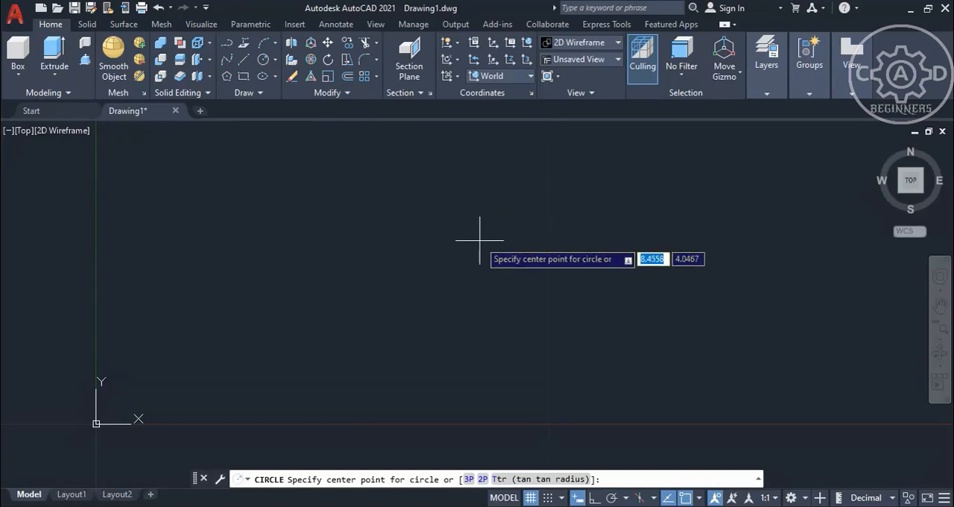
Draw a circle with radius 50 near the origin.
mouse_move(484, 233)
middle_mouse_down()
mouse_move(488, 241)
mouse_move(399, 335)
middle_mouse_up()
left_click(503, 241)
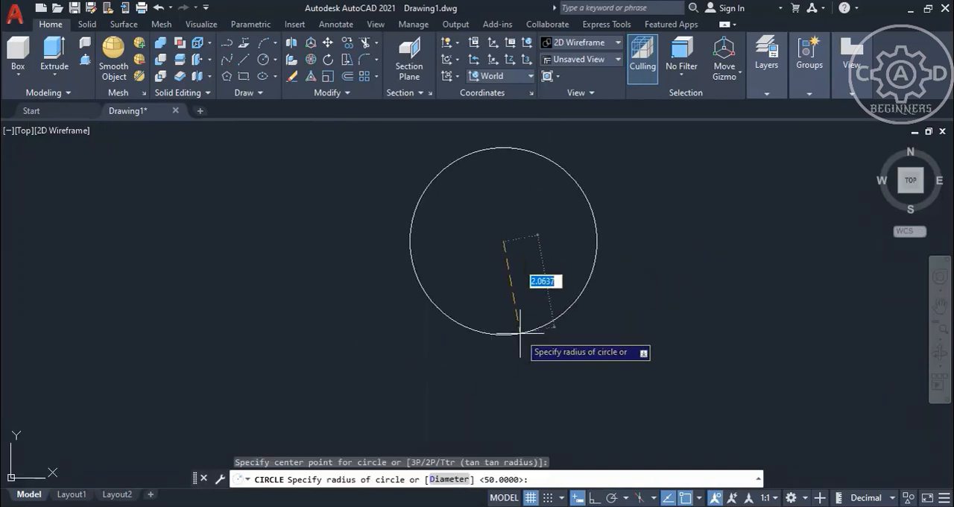
type("50")
key("Return")
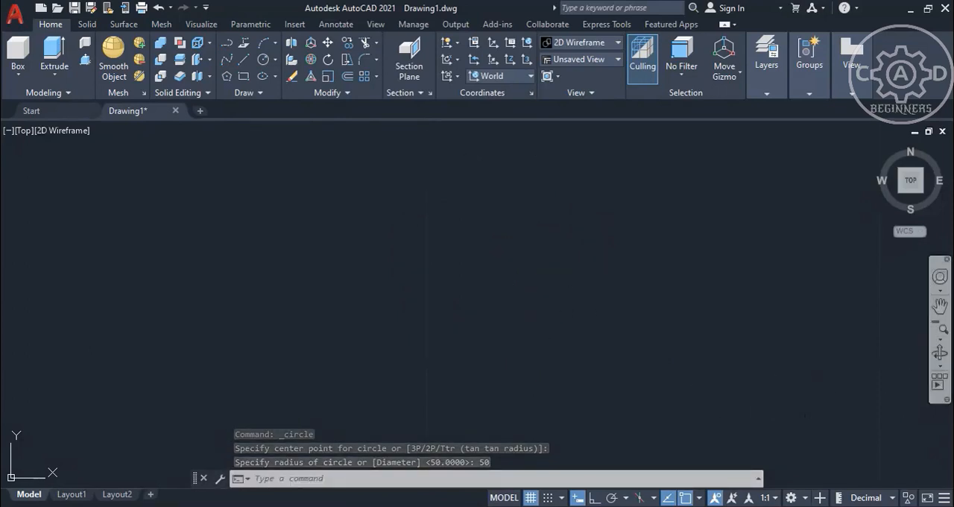
left_click(941, 329)
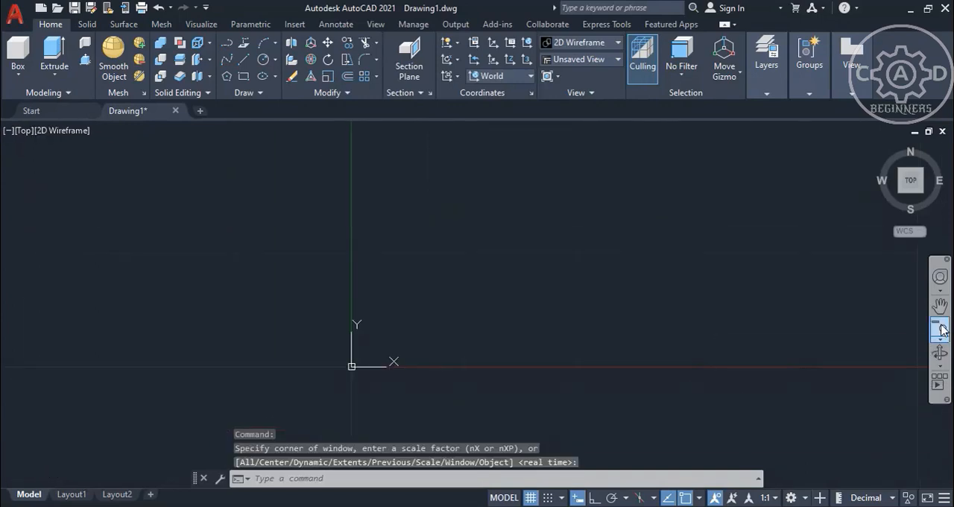
left_click(941, 329)
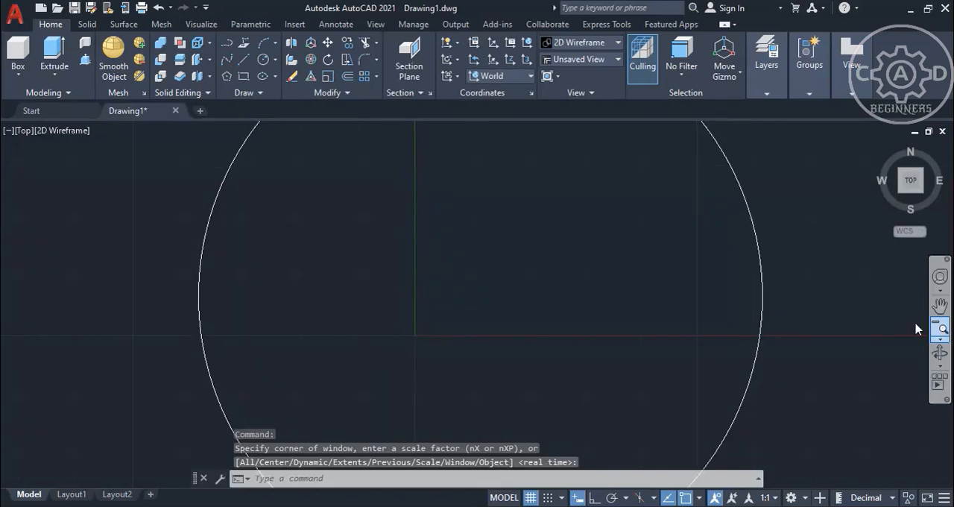
middle_click_drag(780, 313, 697, 313)
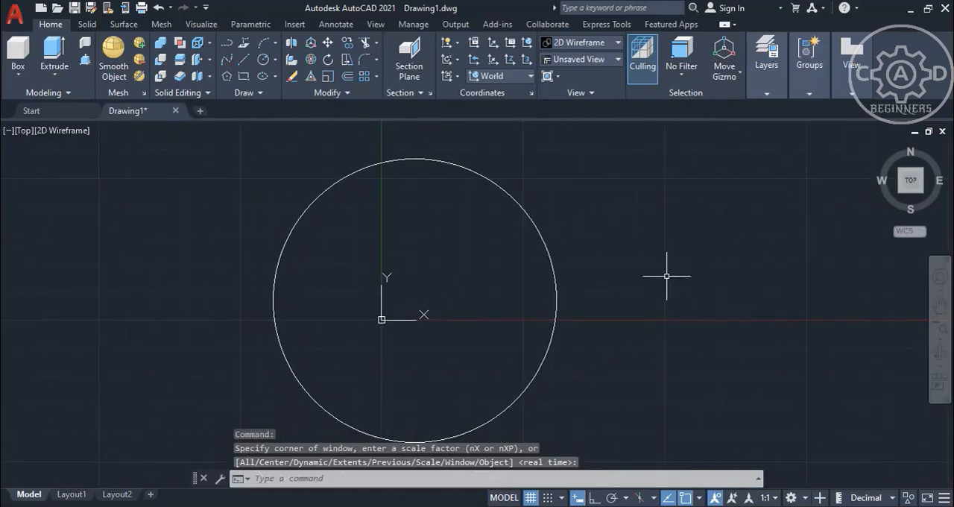
Move the circle by its centre up and to the right, away from the origin, to about X 97, Y 57.
left_click(538, 226)
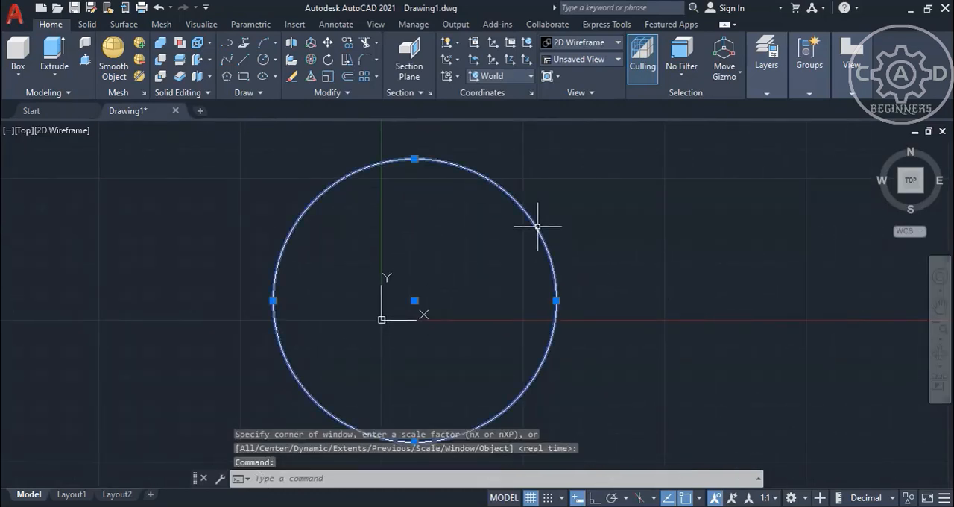
left_click(415, 300)
middle_click_drag(576, 244, 421, 368)
left_click(503, 280)
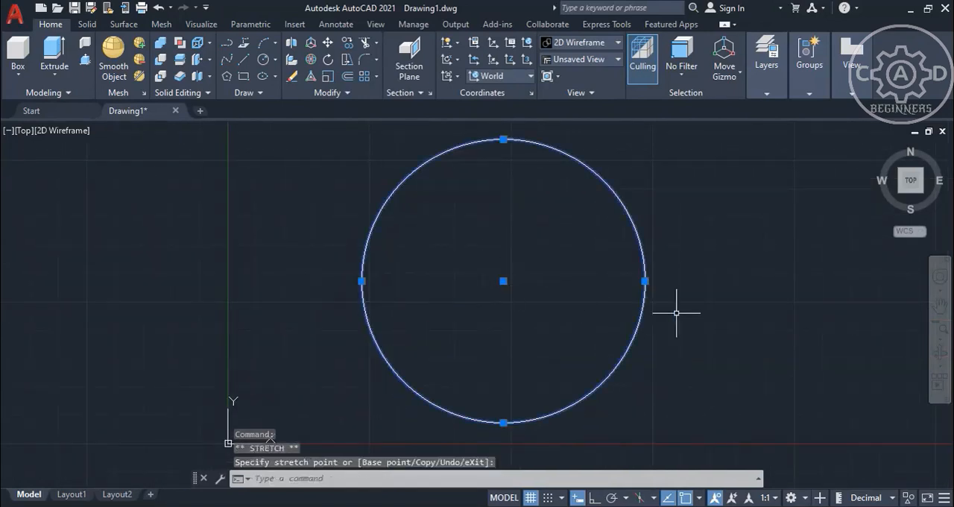
middle_click_drag(716, 322, 681, 325)
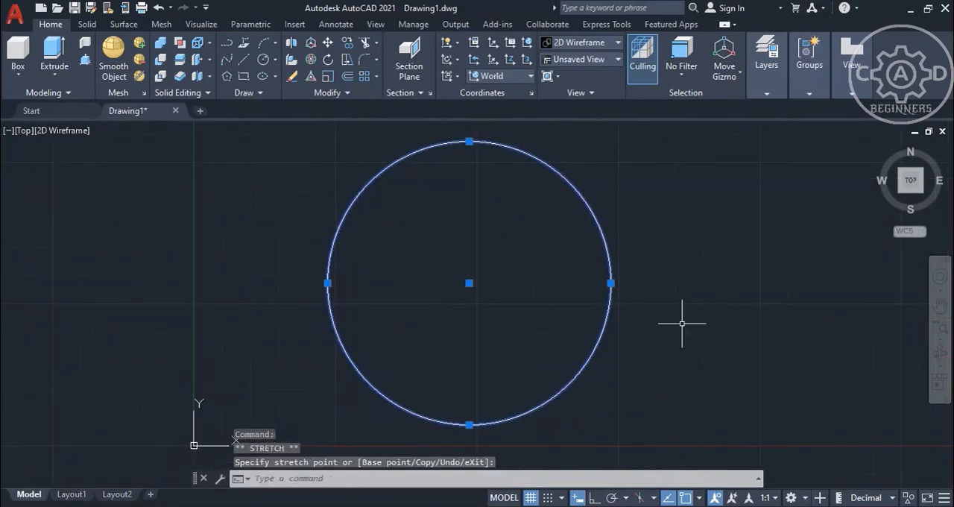
key("Escape")
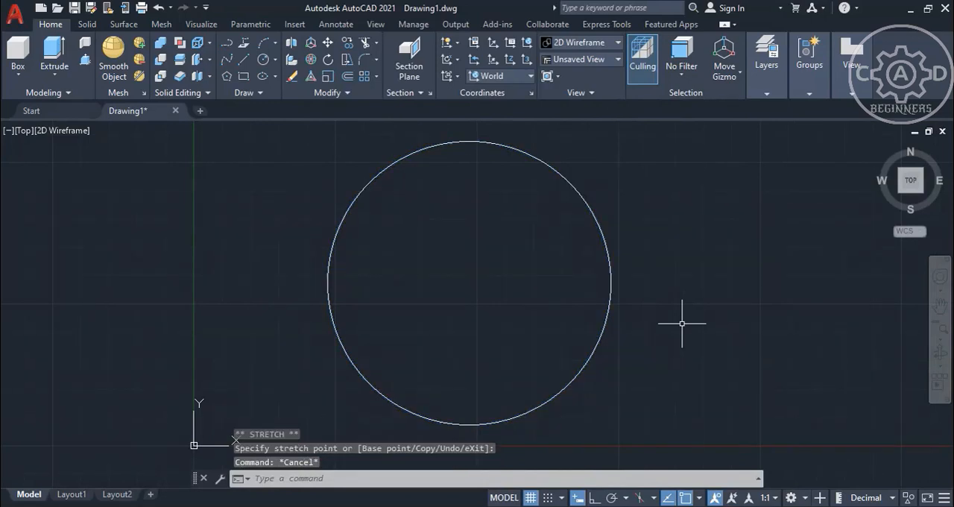
middle_click_drag(681, 324, 645, 326)
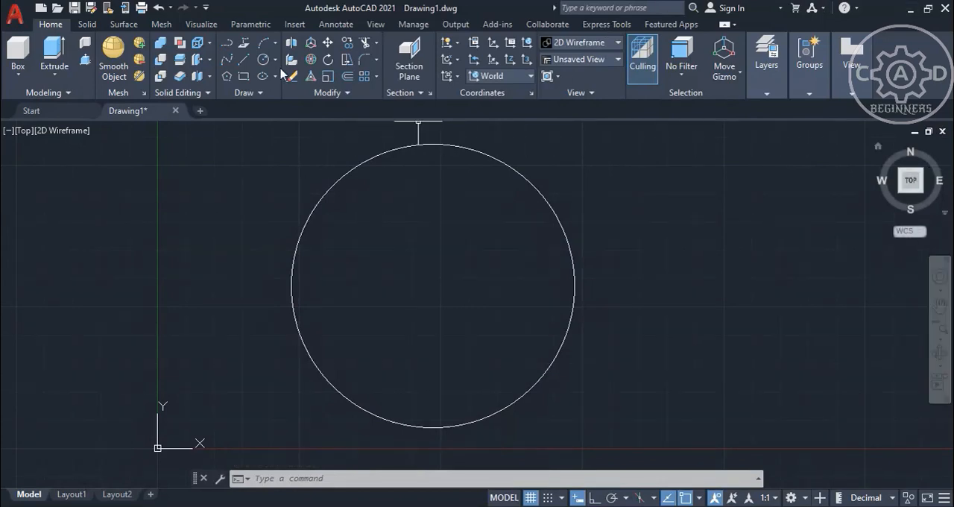
Draw a horizontal 25-unit line outward from the circle's right quadrant, followed by a vertical 5-unit segment down from its end, with Ortho on.
left_click(244, 59)
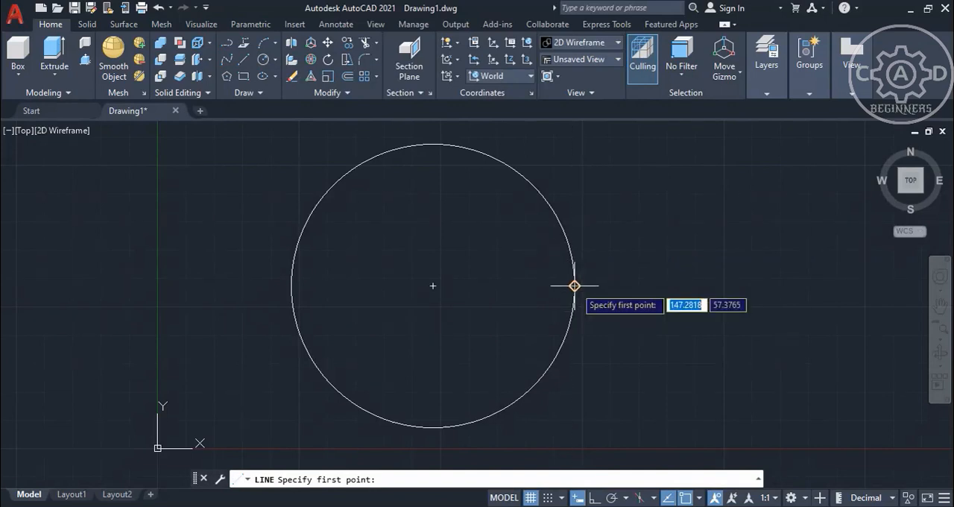
left_click(574, 286)
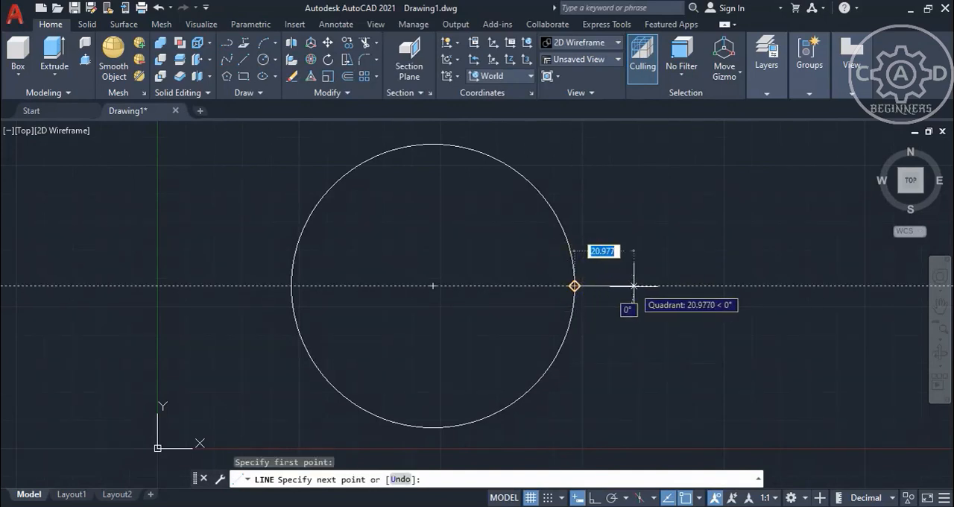
type("25")
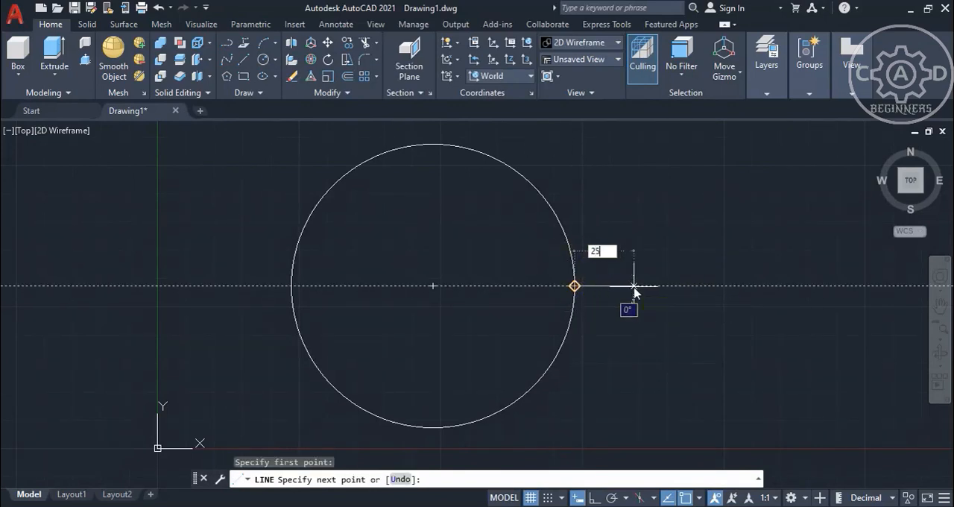
key("Return")
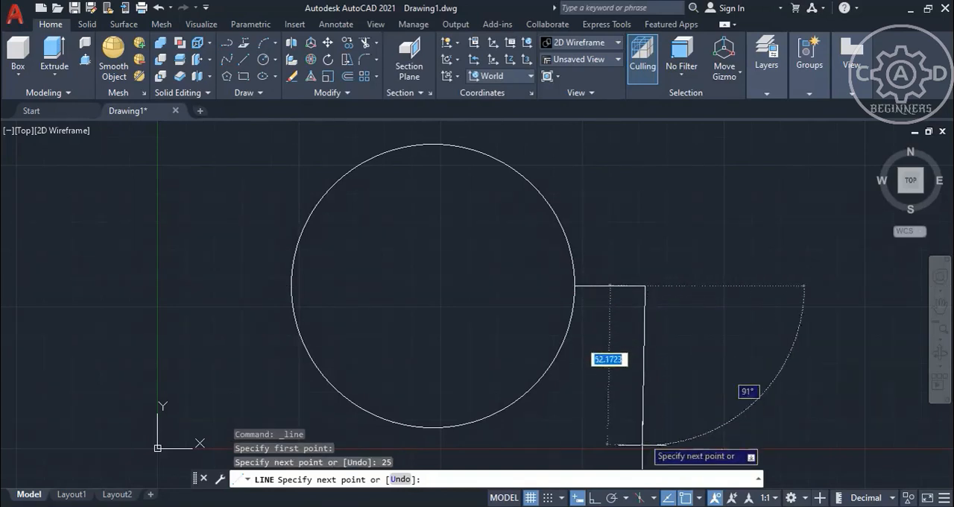
left_click(593, 498)
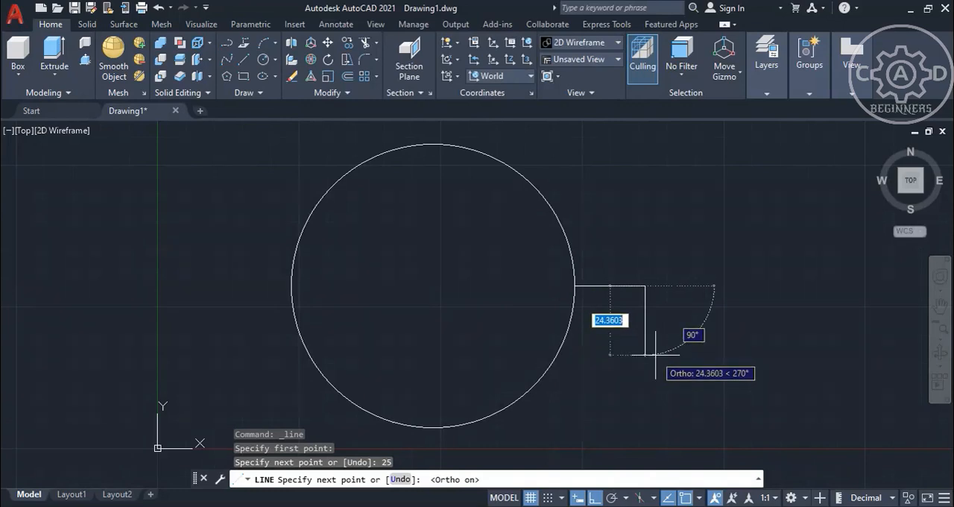
type("5")
key("Return")
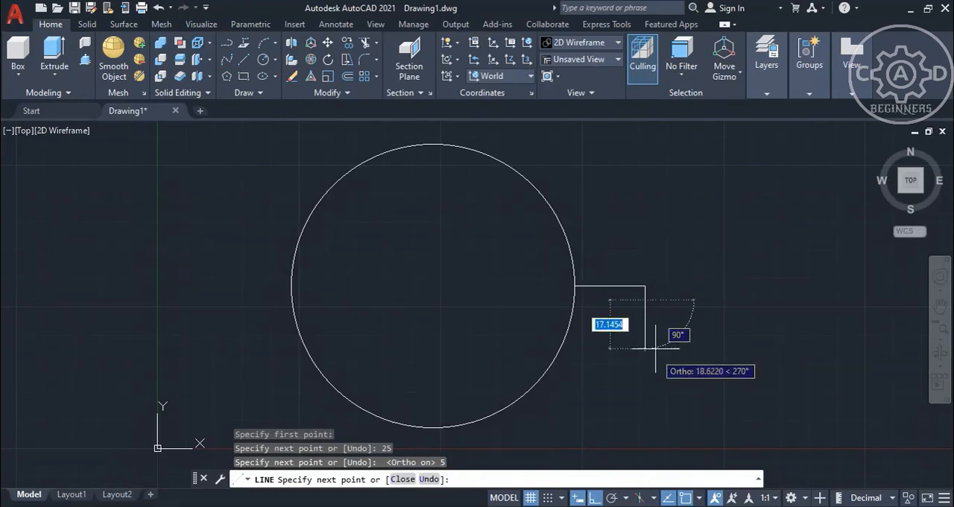
right_click(667, 258)
left_click(705, 264)
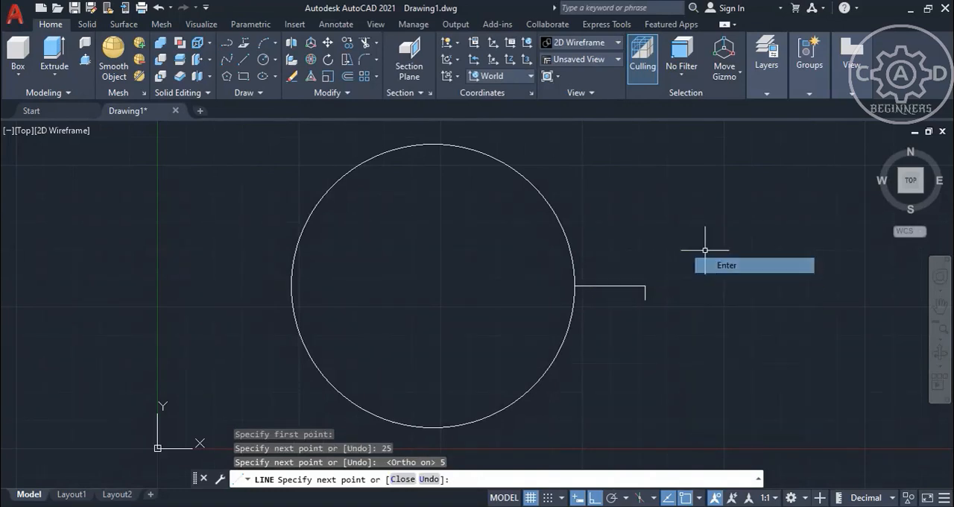
Draw a vertical 5-unit line upward from the outer end of the horizontal line.
right_click(695, 231)
left_click(714, 239)
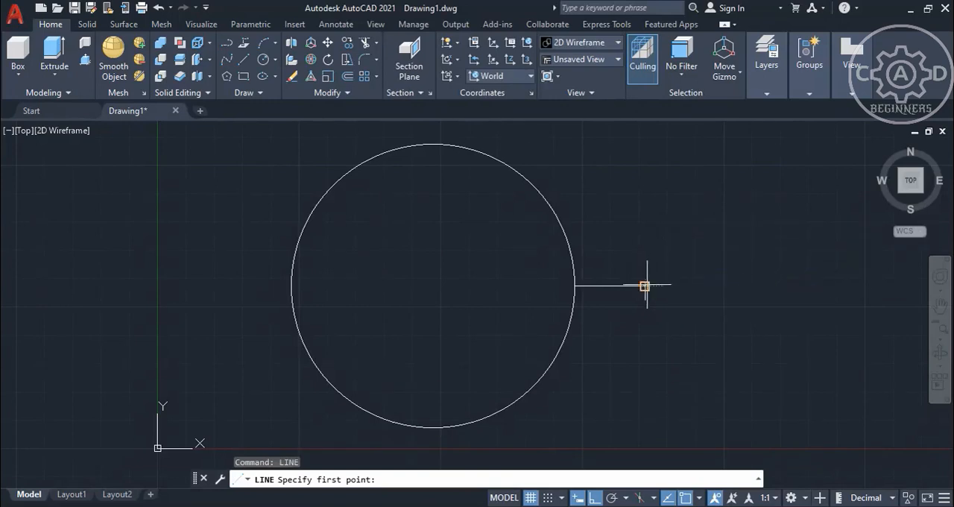
left_click(646, 286)
type("5")
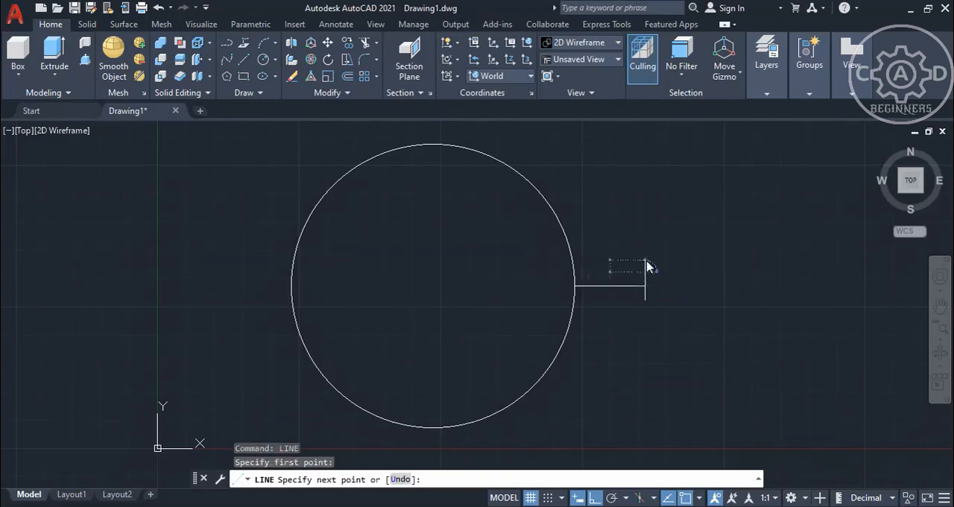
key("Return")
right_click(646, 185)
left_click(660, 195)
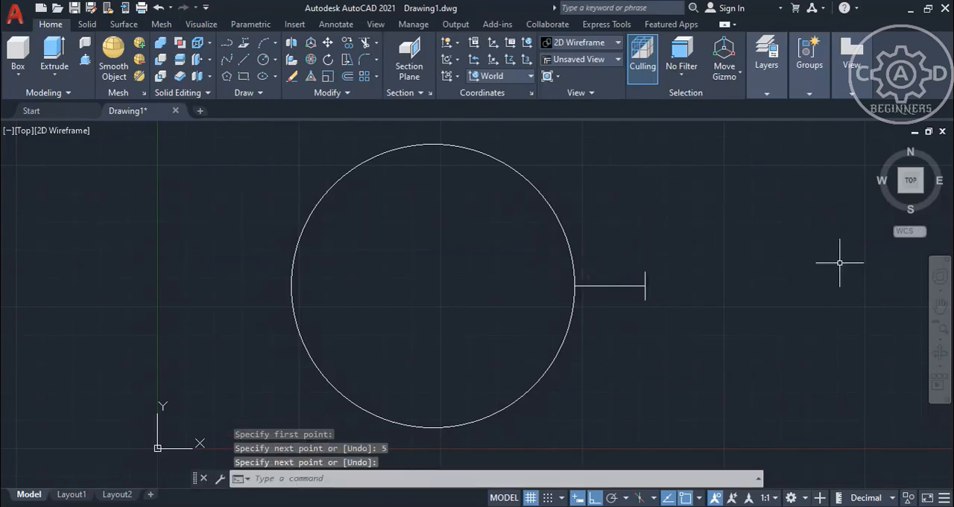
Draw a straight two-point spline about 36 units long at 168° from the short vertical line's upper end to inside the circle, with Ortho off.
left_click(225, 61)
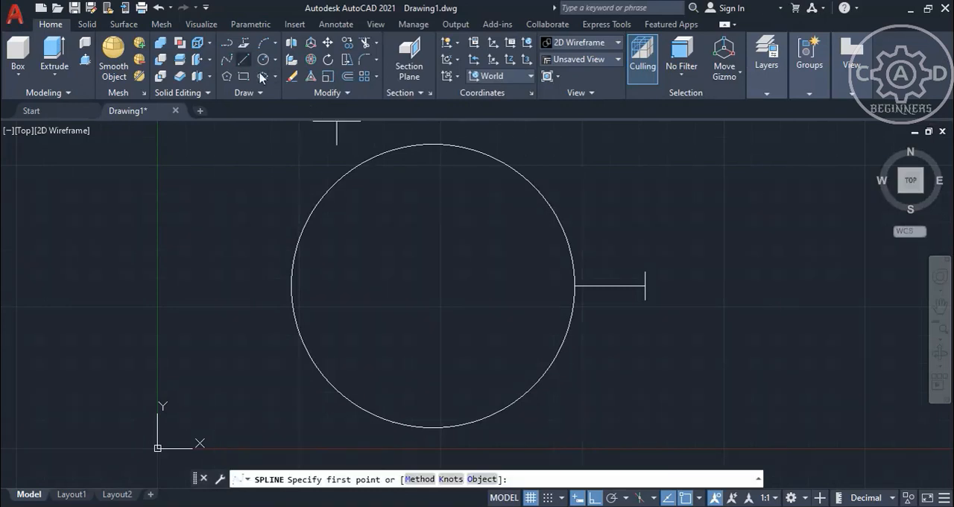
left_click(645, 272)
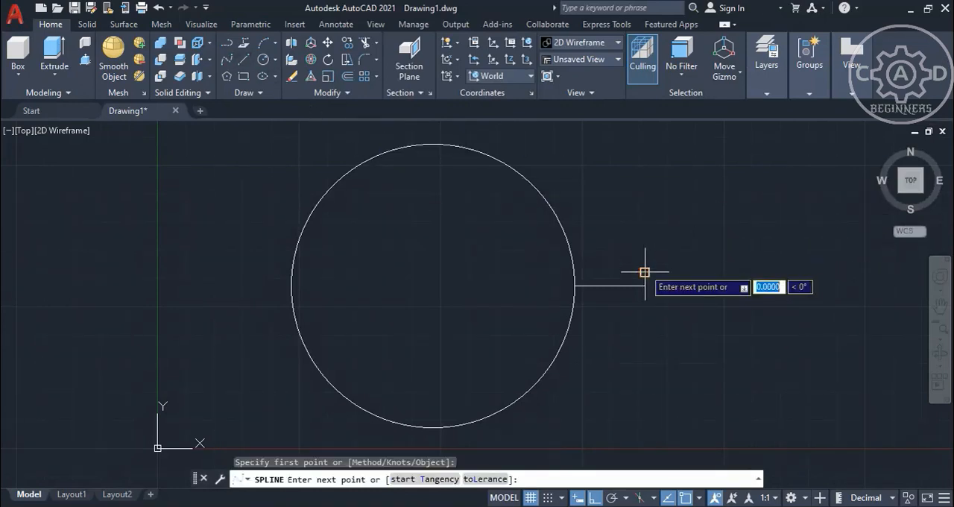
left_click(600, 500)
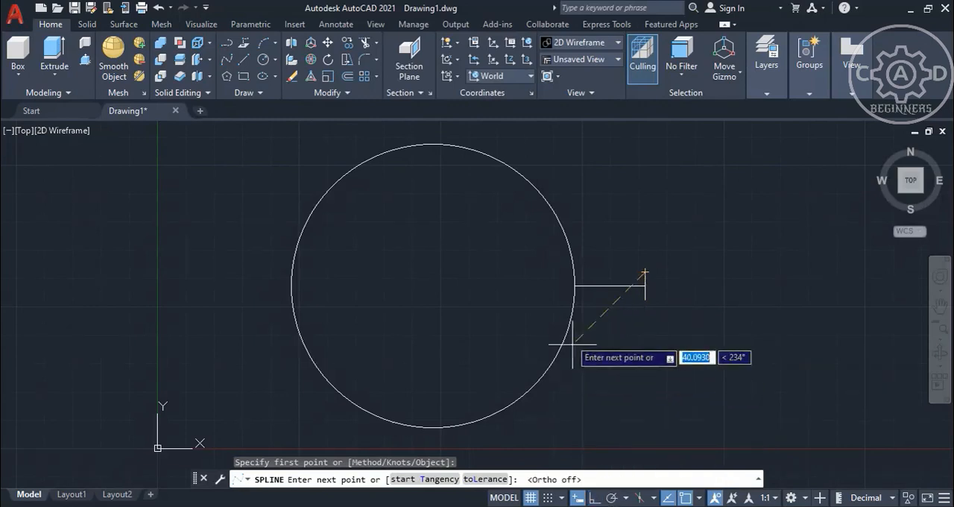
left_click(547, 251)
right_click(549, 250)
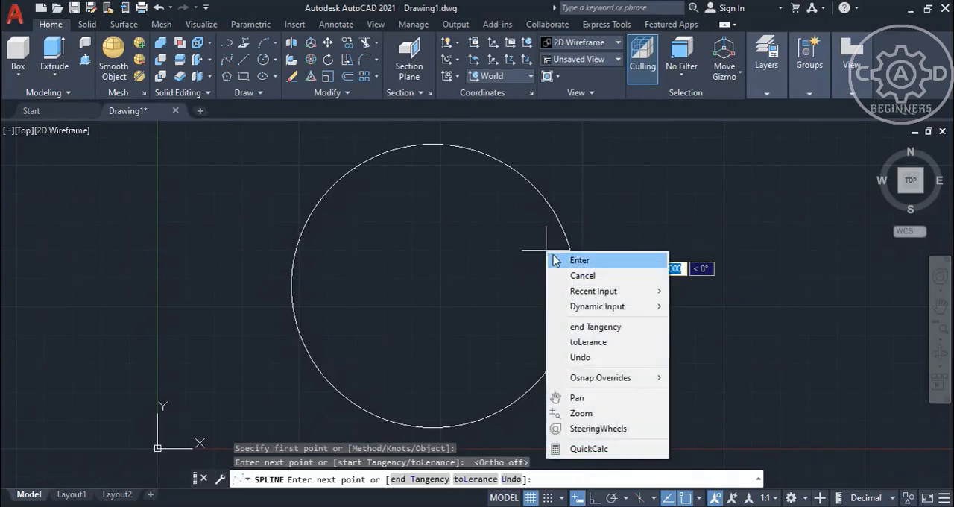
left_click(572, 260)
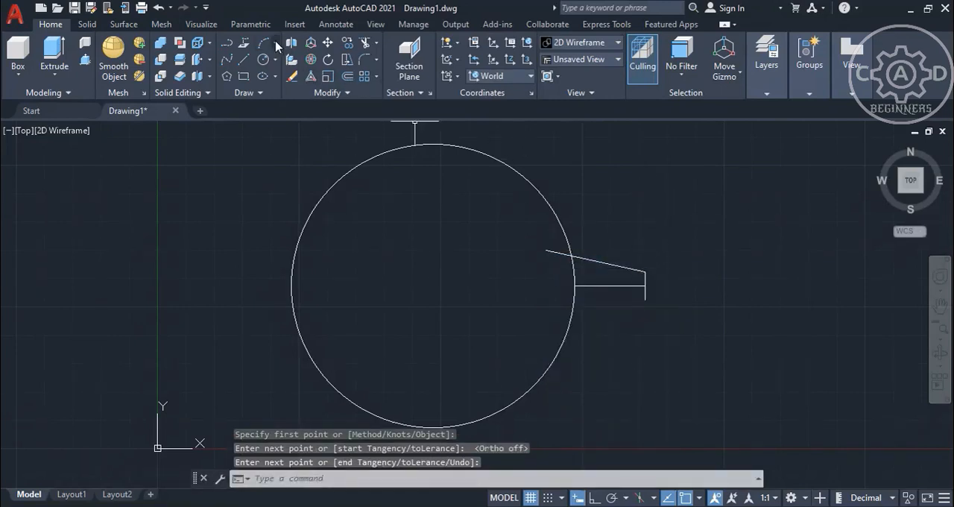
Trim the part of the spline that lies inside the circle.
left_click(365, 43)
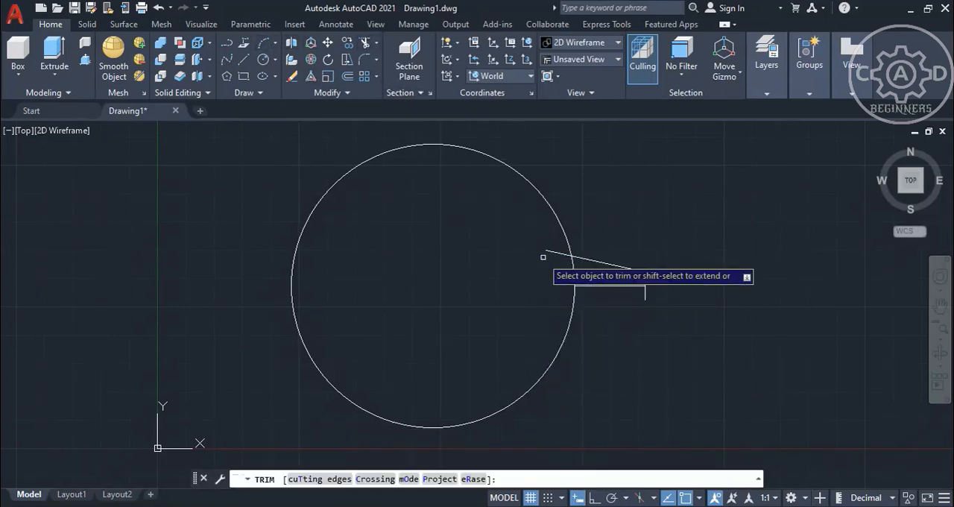
right_click(672, 223)
left_click(701, 237)
Bend the spline into an S-curve by raising its outer control vertex and lowering its inner one by about 4.6 units.
left_click(621, 265)
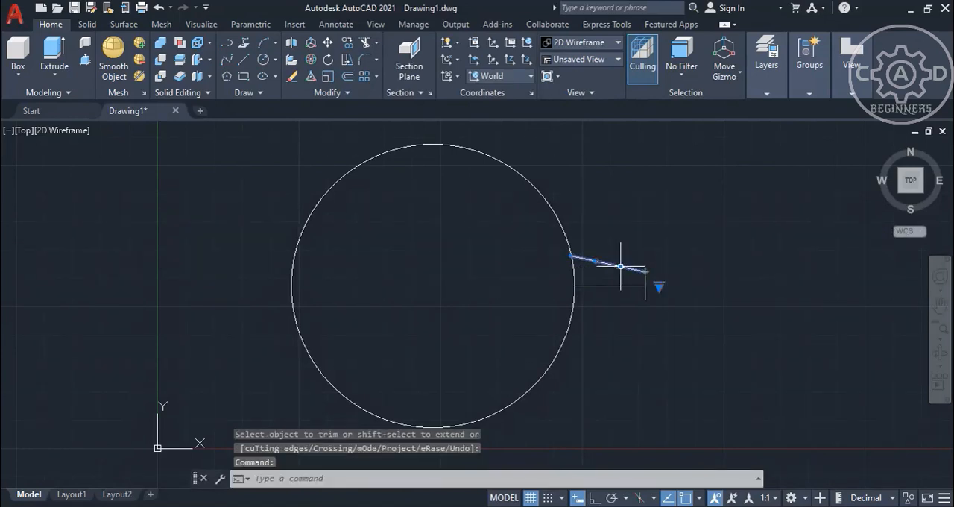
left_click(621, 266)
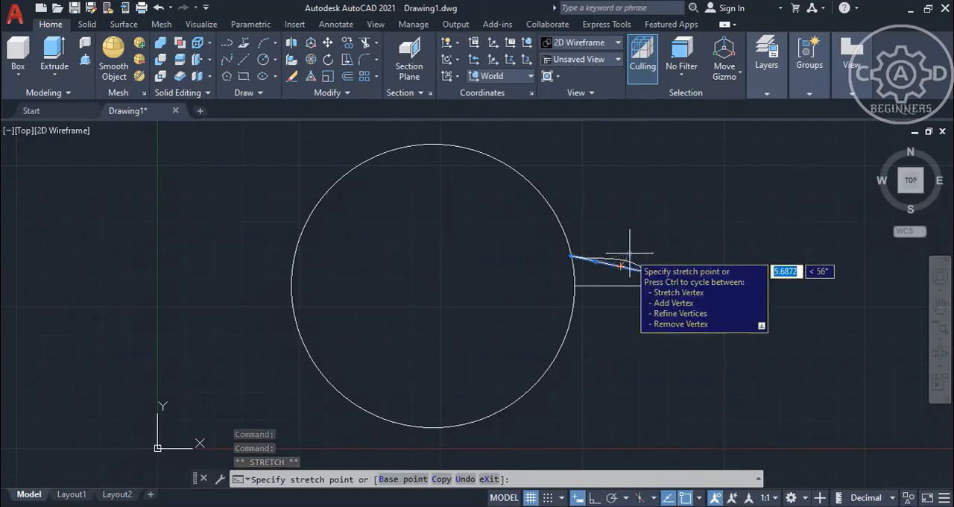
left_click(630, 251)
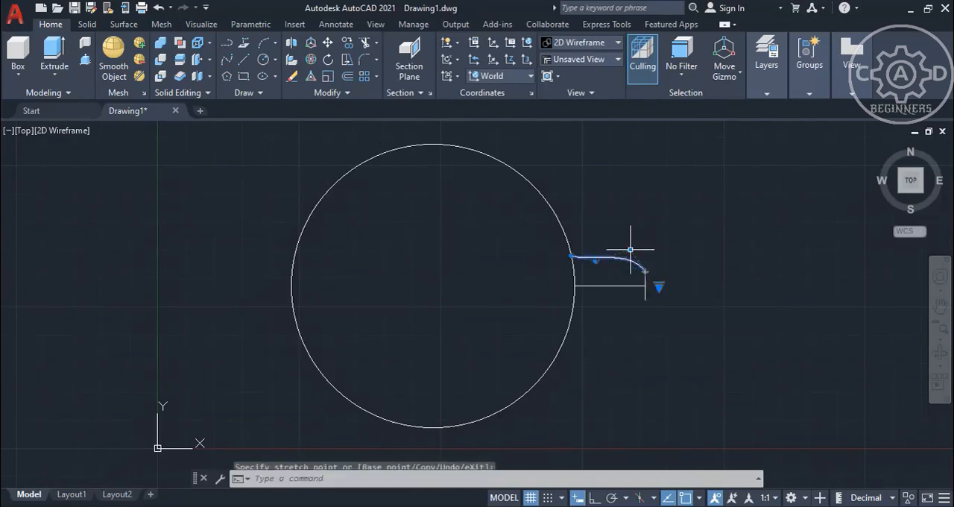
left_click(617, 346)
left_click(601, 253)
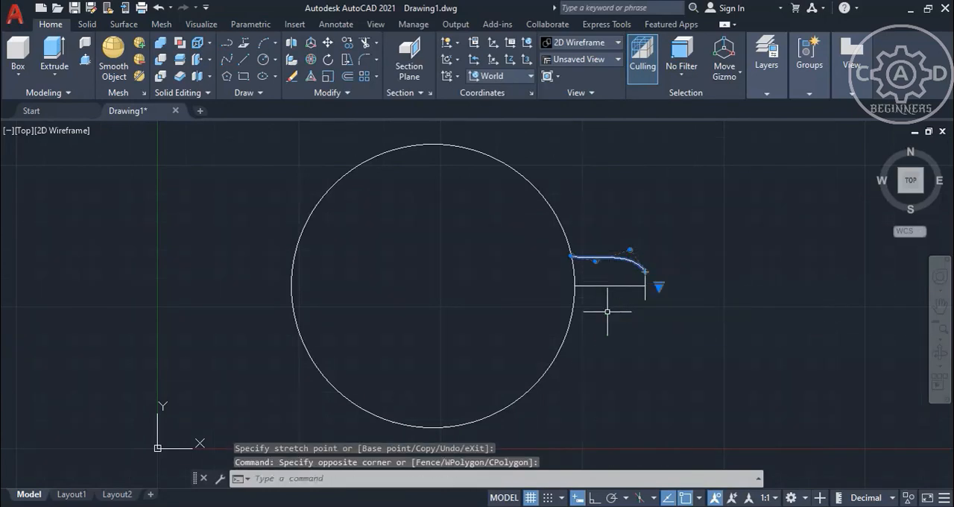
left_click(596, 261)
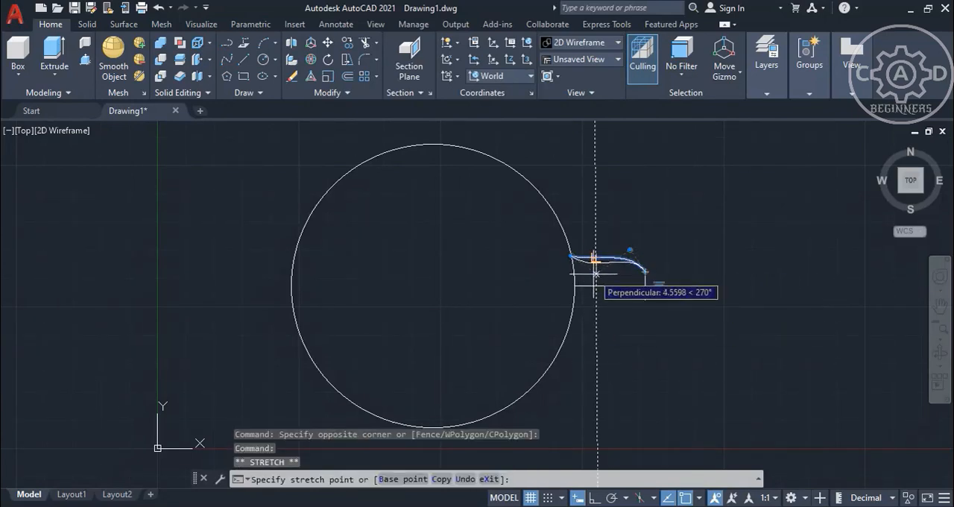
left_click(596, 275)
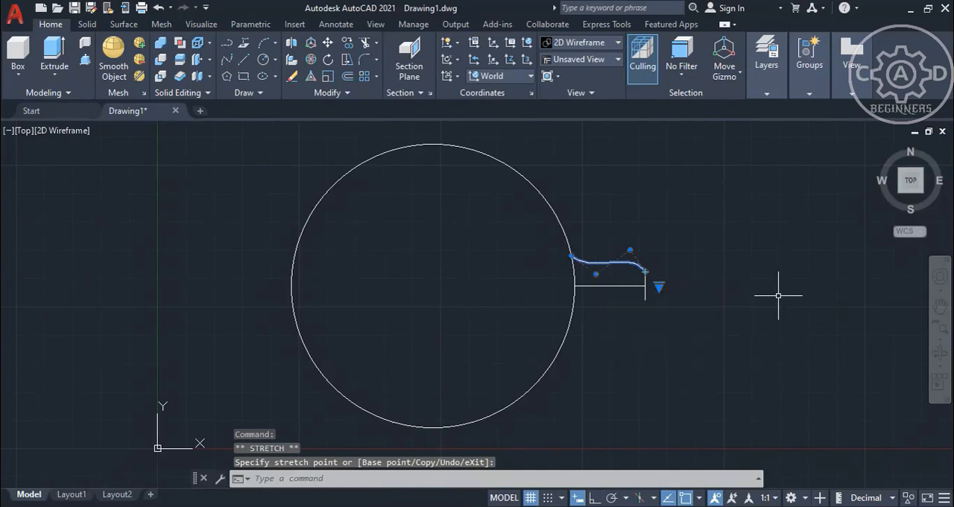
key("Escape")
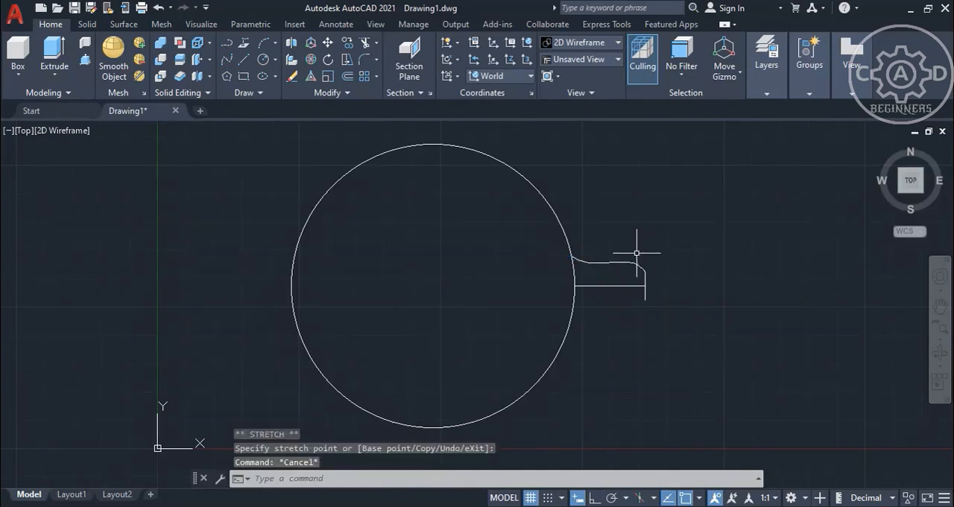
Mirror the S-shaped spline across the horizontal line to form the protrusion's lower edge, keeping the source spline.
left_click(345, 94)
left_click(365, 112)
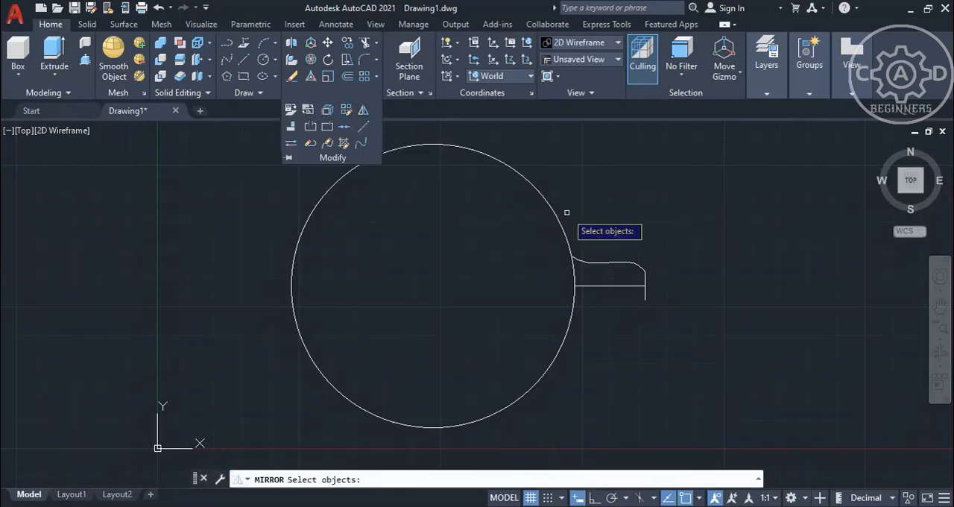
left_click(628, 263)
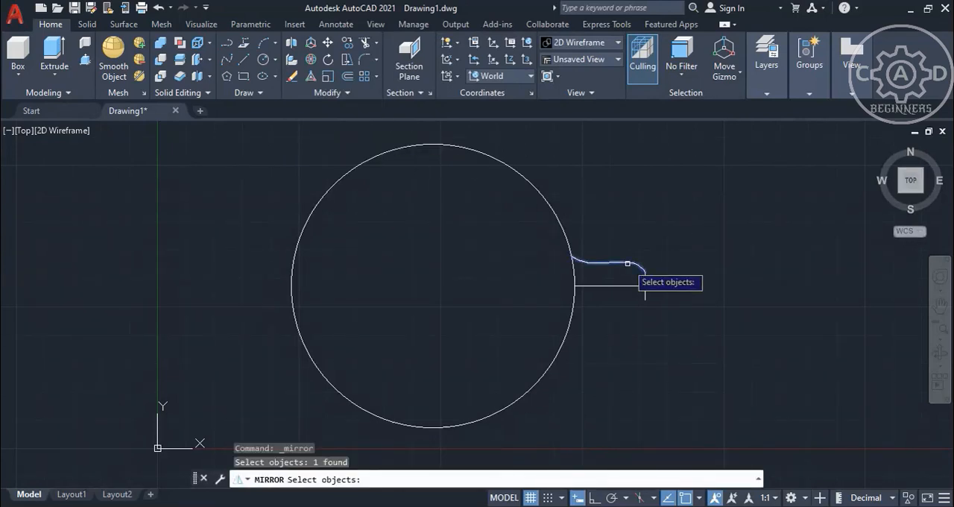
key("Return")
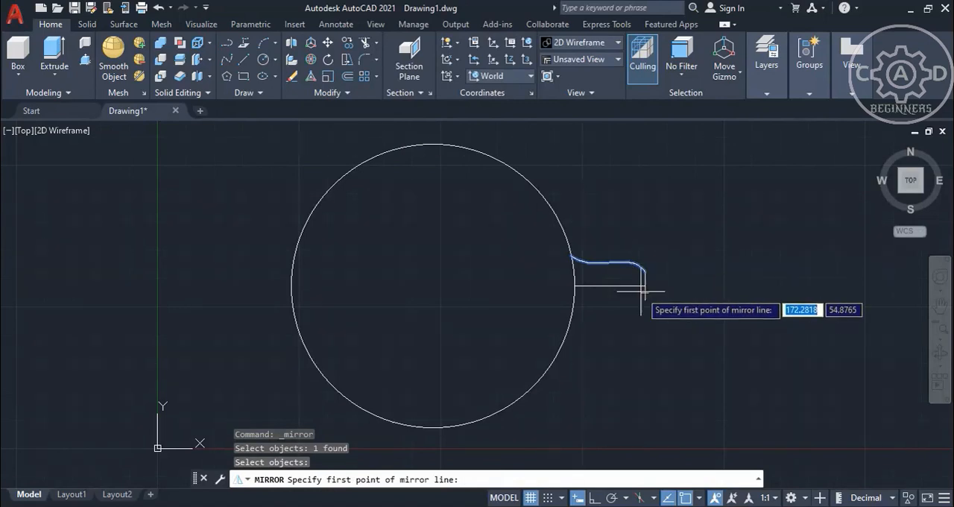
left_click(644, 286)
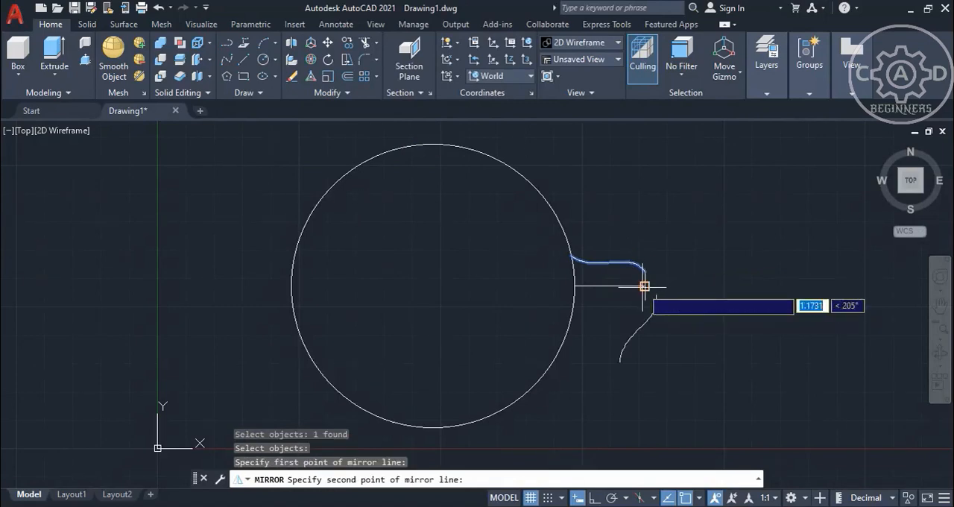
left_click(572, 285)
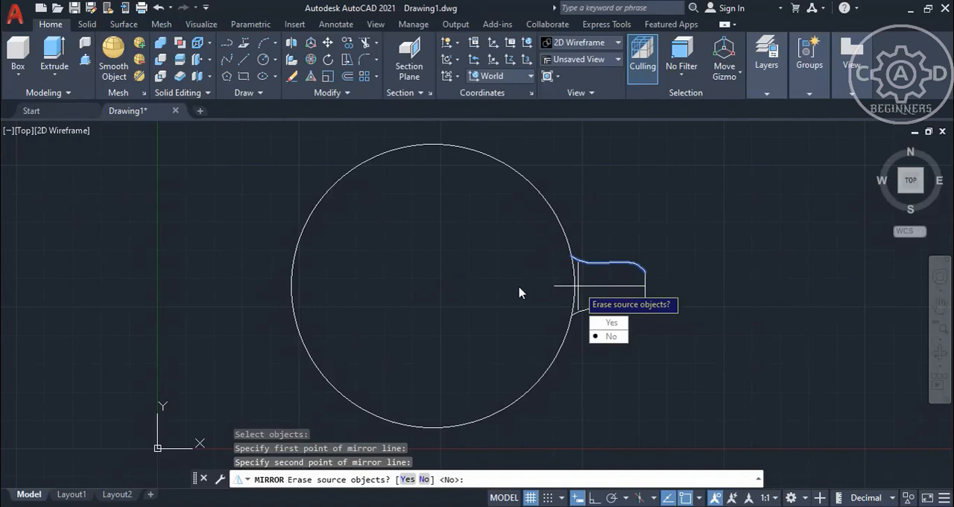
key("Return")
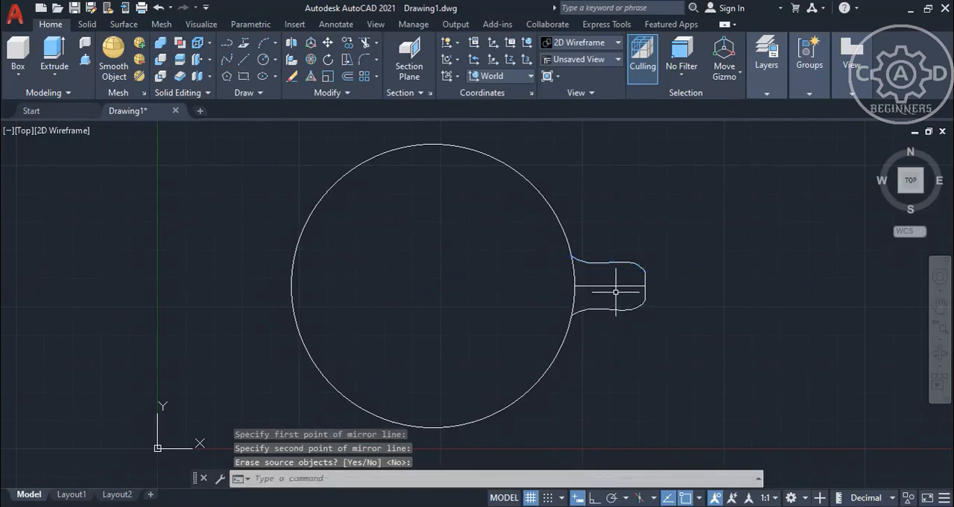
Erase the horizontal construction line running through the middle of the protrusion.
key("Return")
left_click(618, 285)
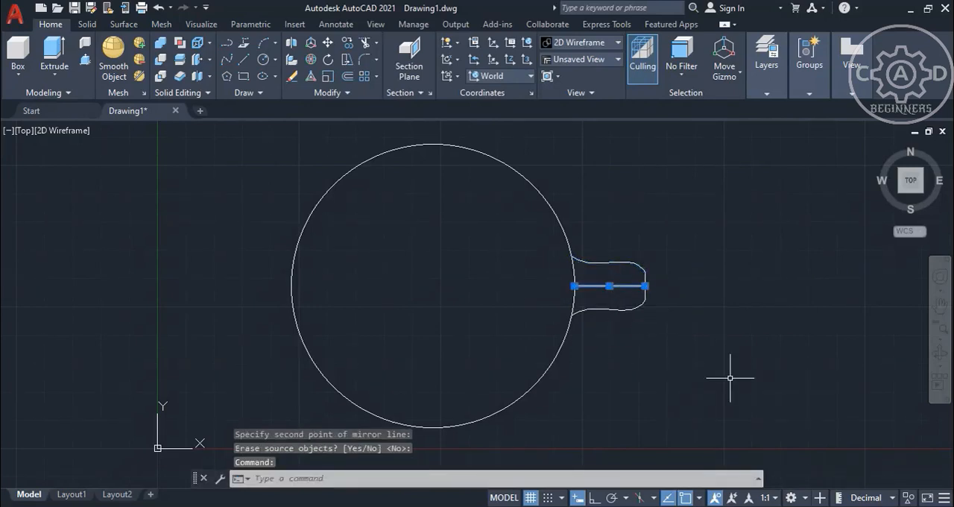
key("Delete")
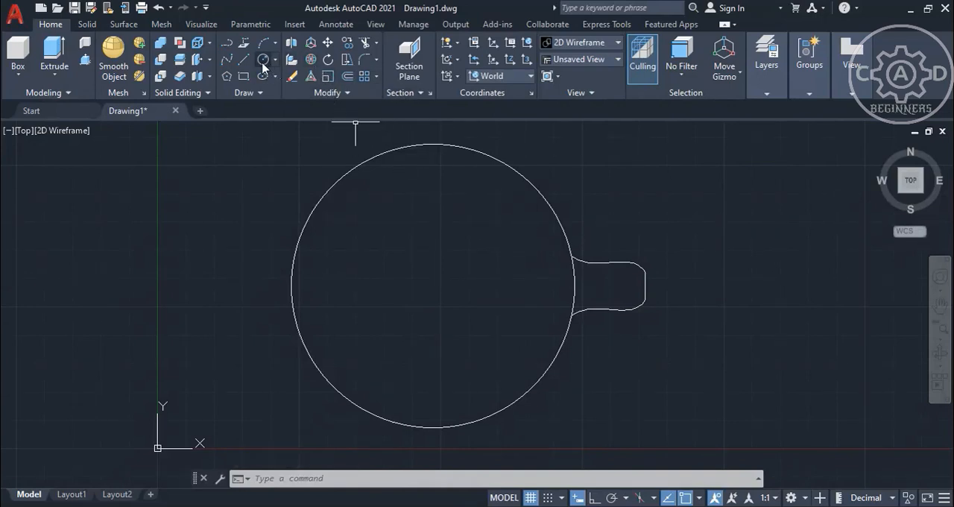
Draw a small reference circle with a radius of about 10 at the large circle's centre.
left_click(263, 59)
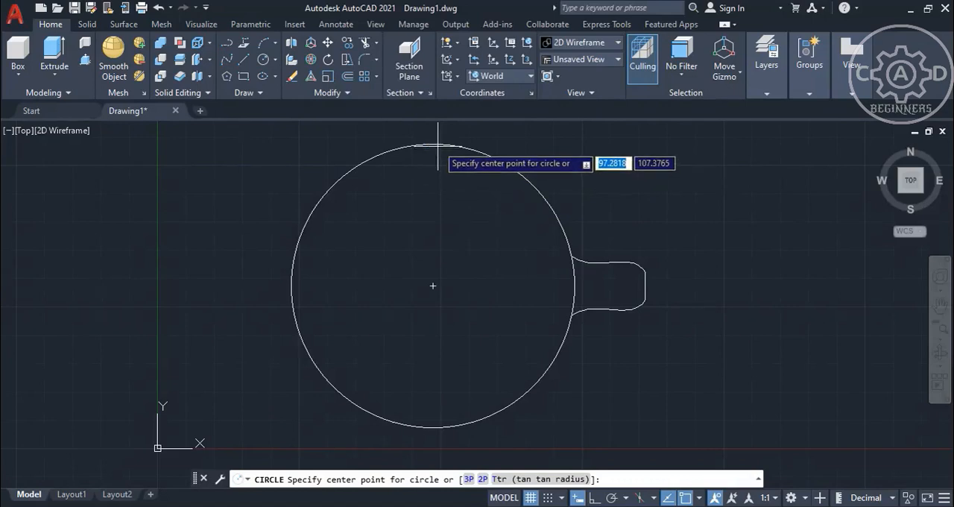
left_click(433, 285)
left_click(442, 314)
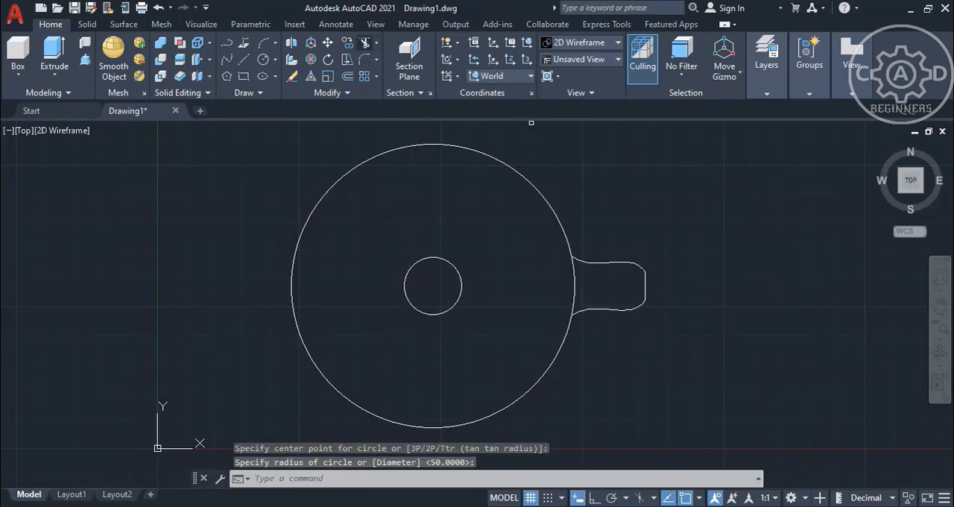
Trim away the large circle's arc outside the protrusion and convert the closed protrusion outline into a region.
left_click(562, 228)
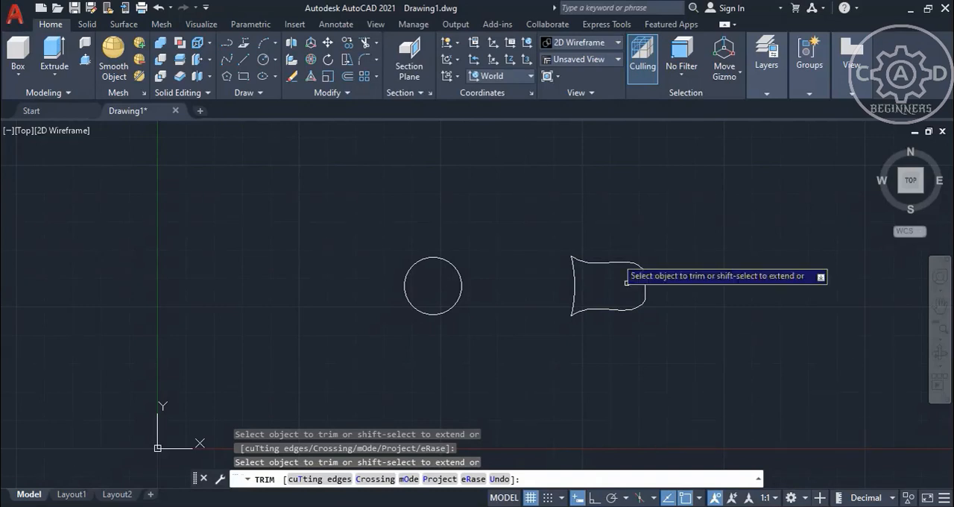
left_click(243, 96)
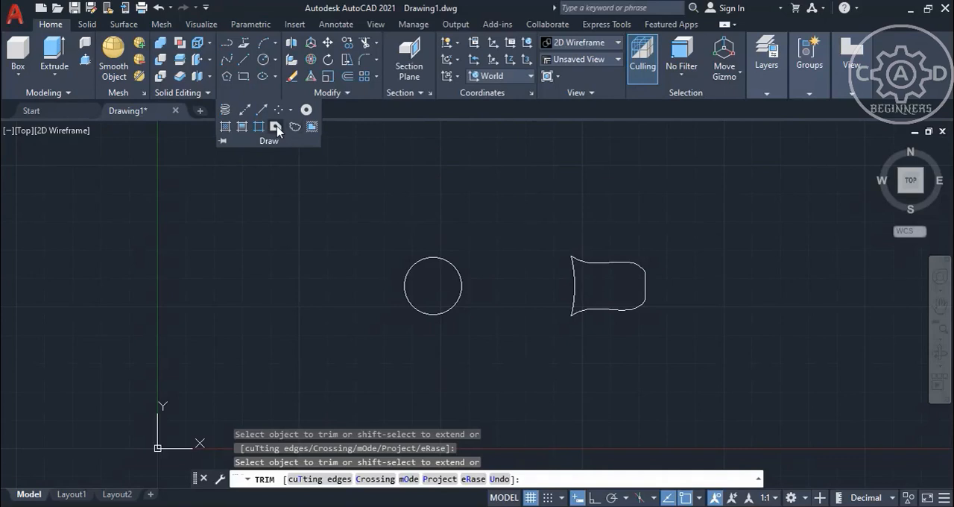
left_click(275, 128)
left_click(676, 338)
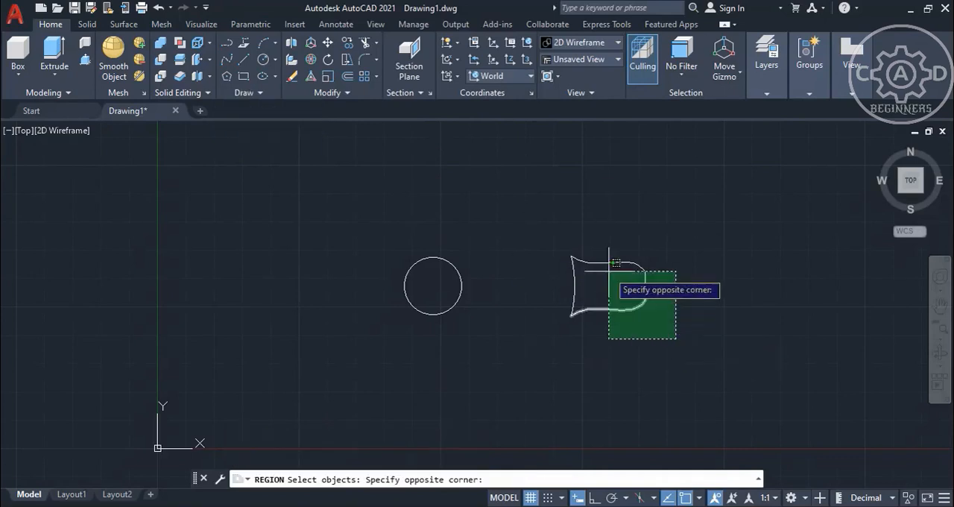
left_click(552, 236)
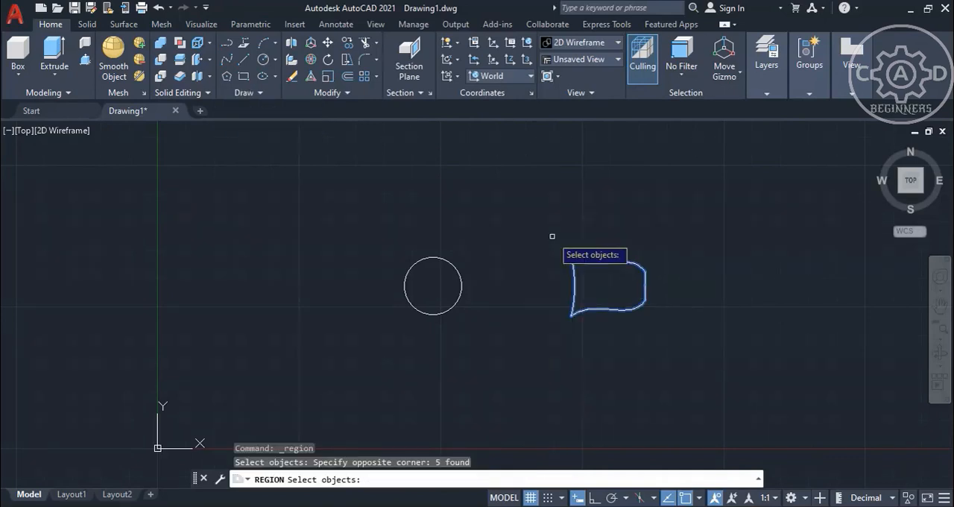
key("Return")
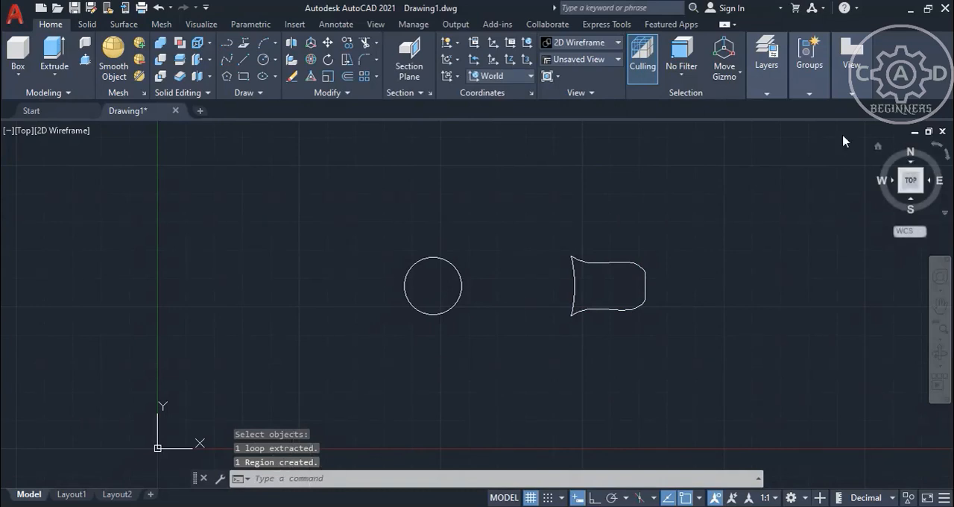
Draw a radius 50 circle concentric with the small reference circle, and erase the small circle.
left_click(263, 60)
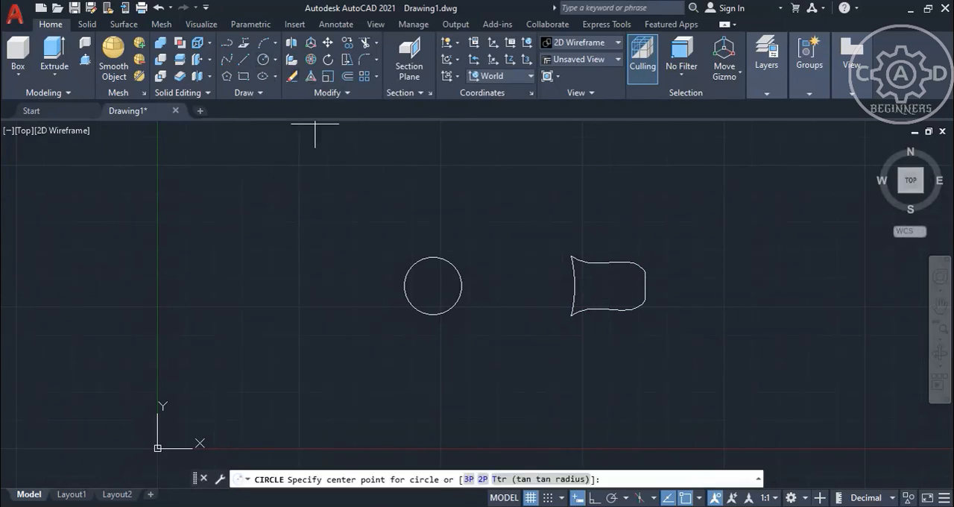
left_click(433, 285)
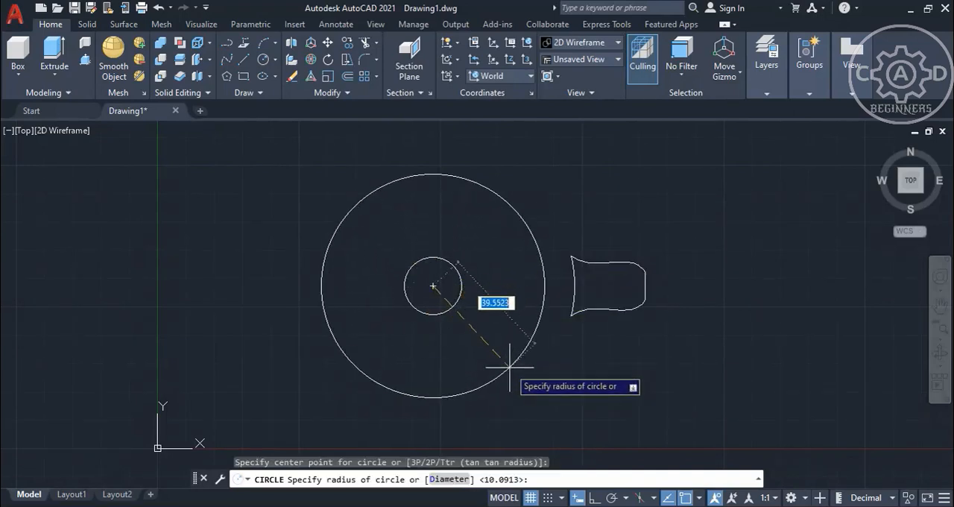
type("50")
key("Return")
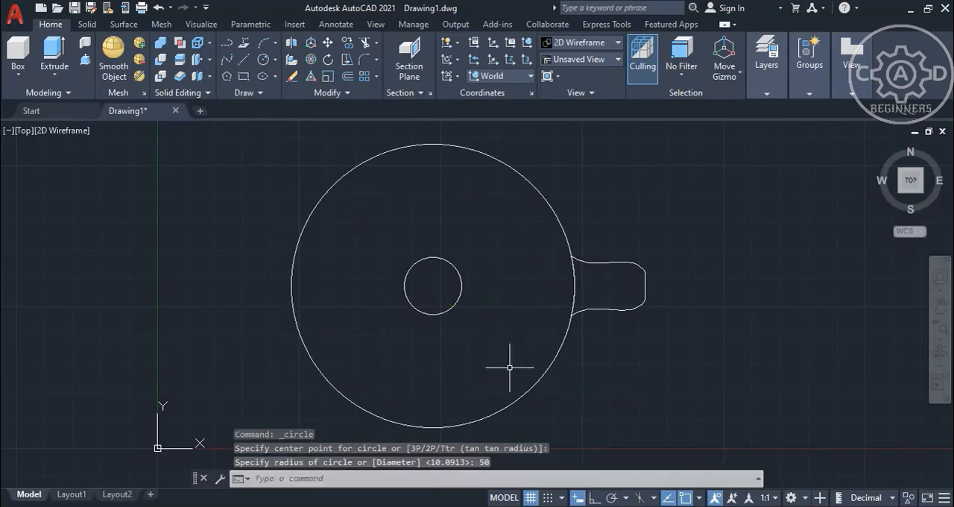
left_click(462, 294)
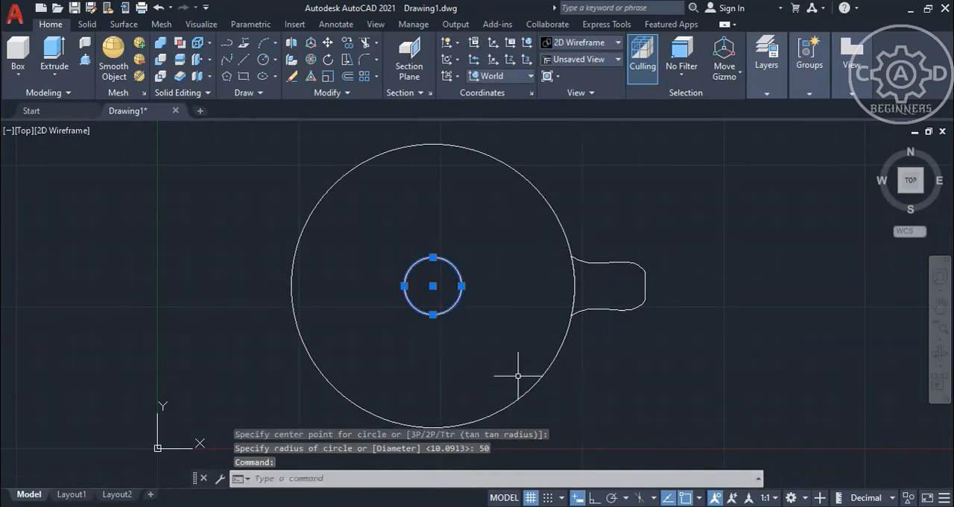
key("Delete")
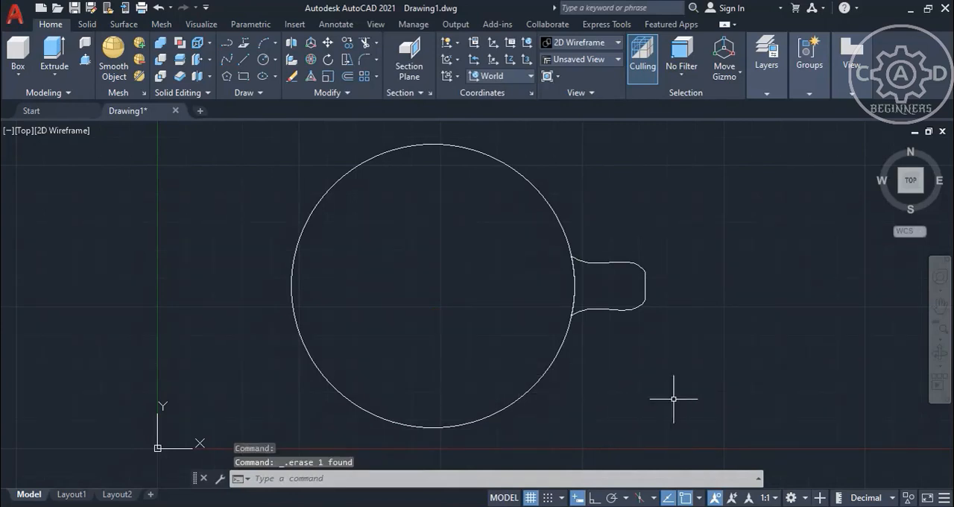
Extrude the protrusion region upward to a height of 15 as a solid.
left_click(880, 152)
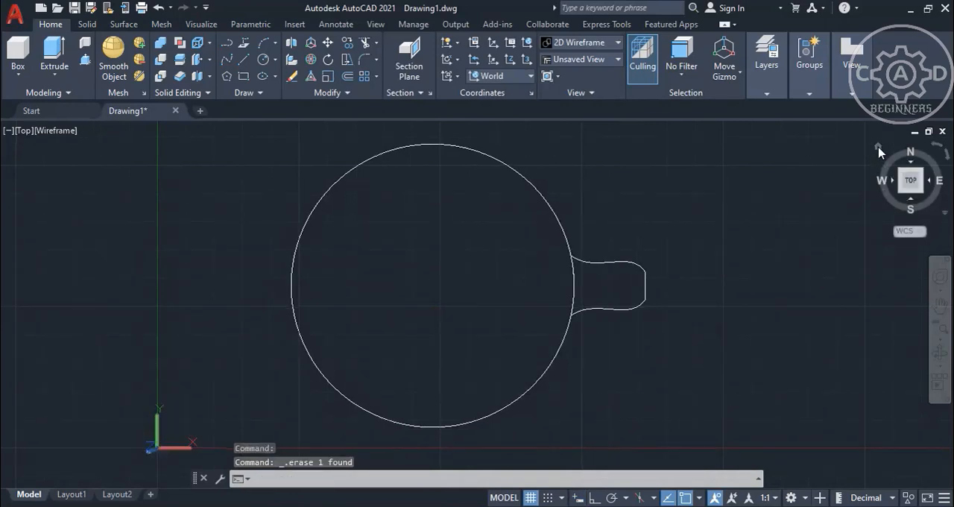
middle_click_drag(746, 312, 694, 293)
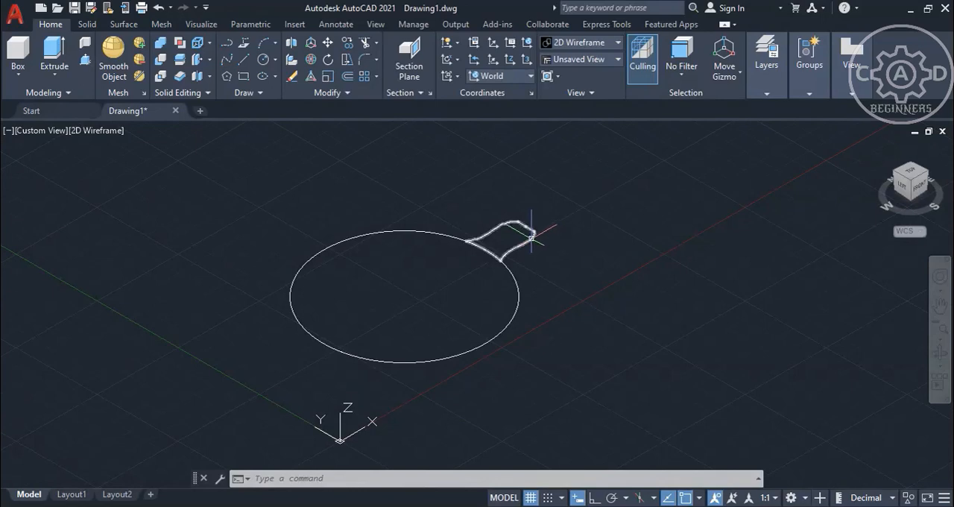
mouse_move(532, 234)
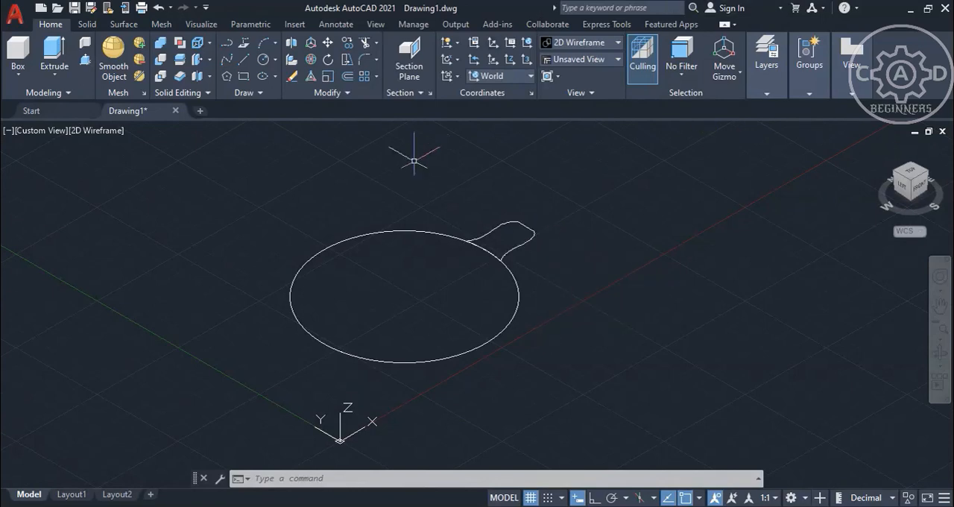
left_click(58, 53)
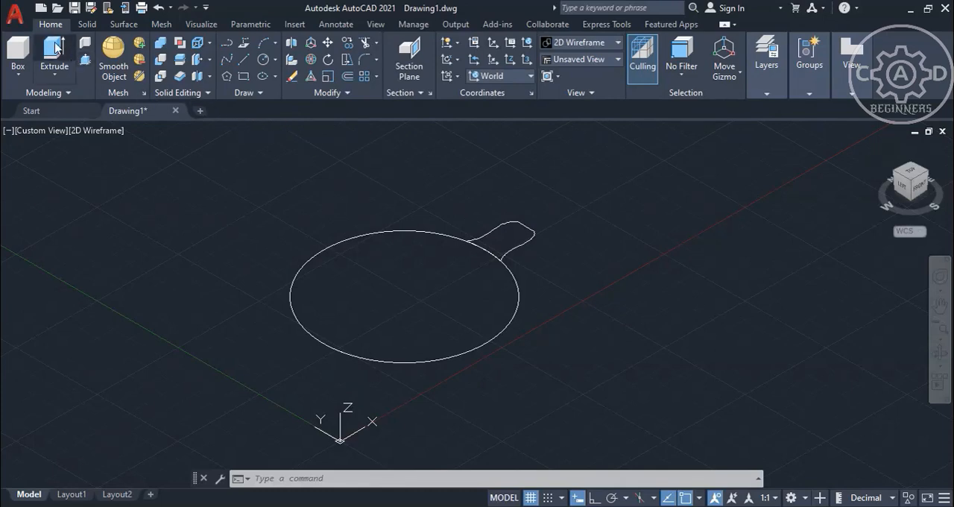
left_click(533, 236)
key("Return")
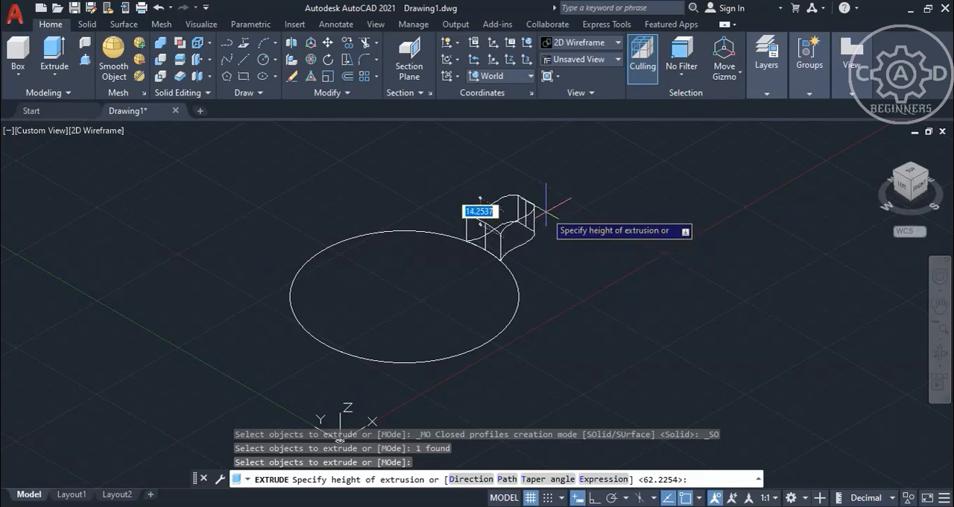
type("15")
key("Return")
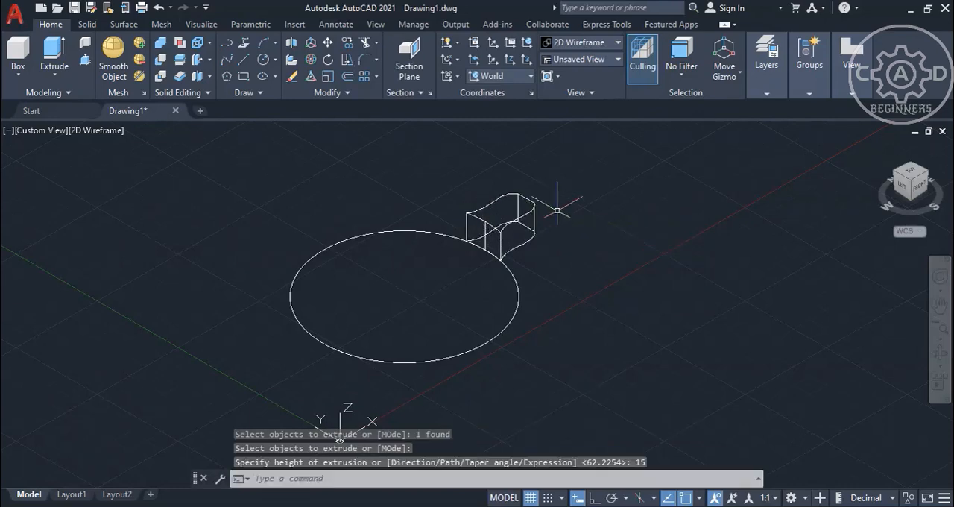
Change the visual style to Conceptual.
left_click(566, 44)
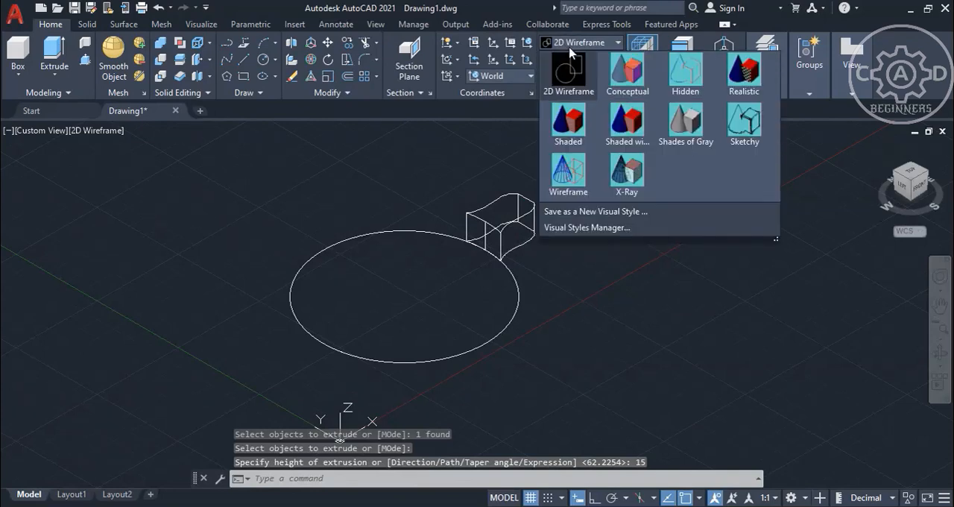
left_click(622, 75)
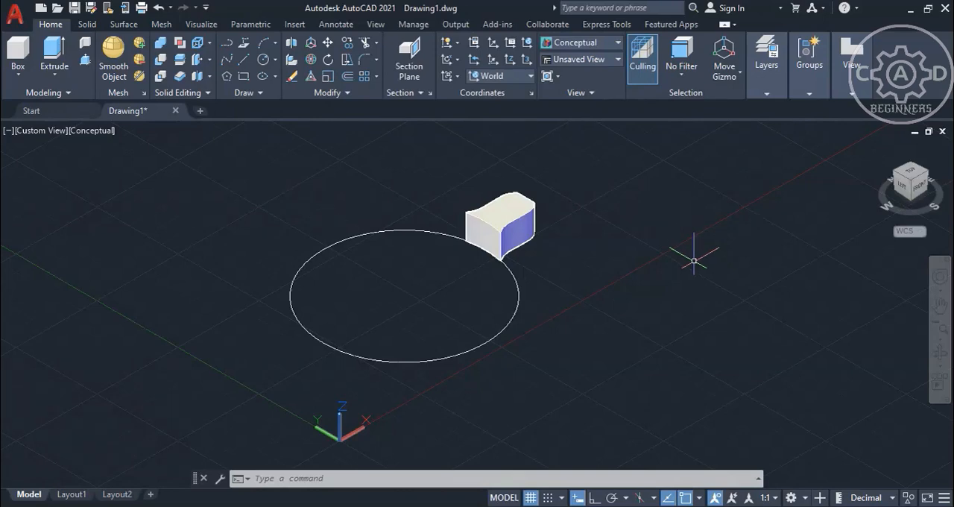
key("Escape")
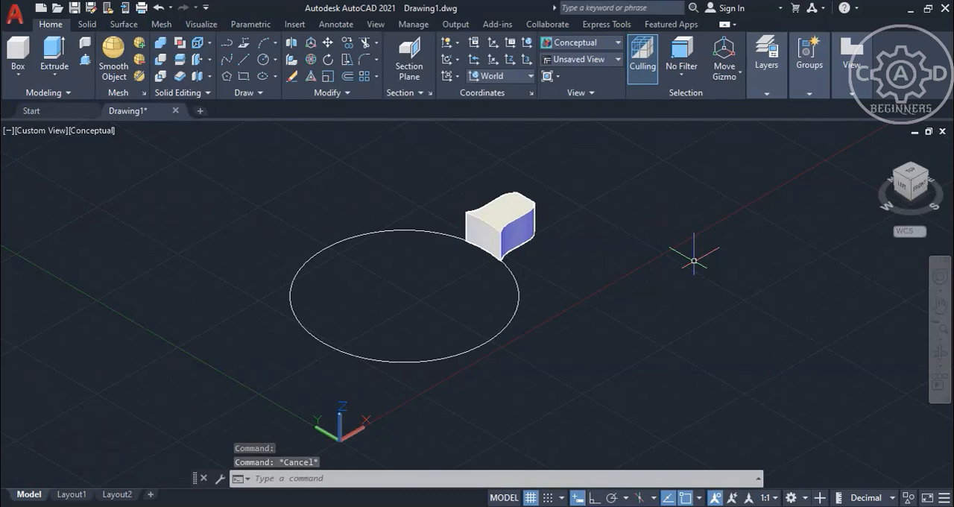
left_click(345, 95)
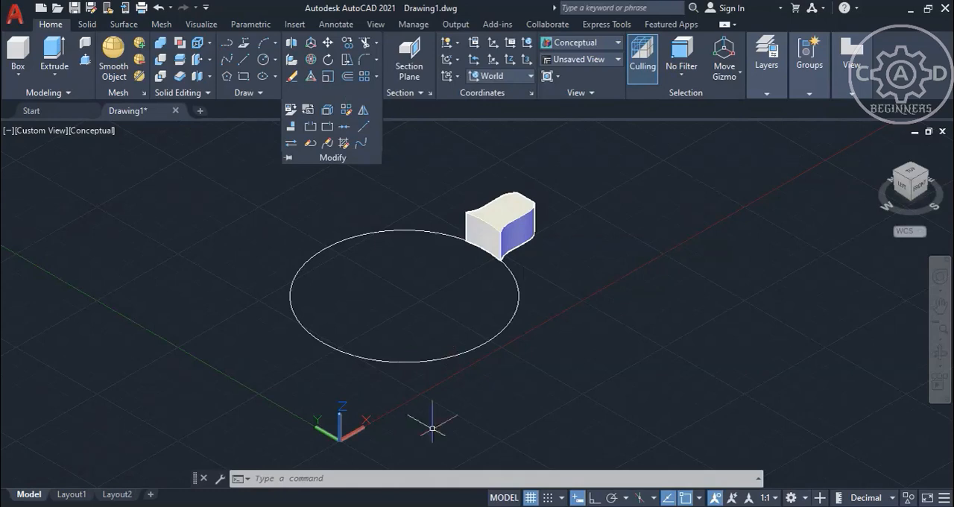
left_click(434, 478)
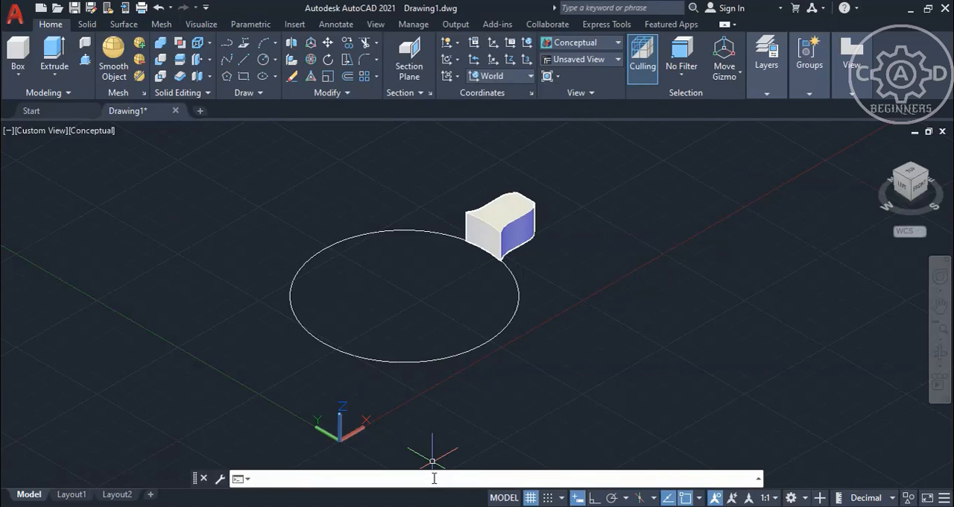
type("3d")
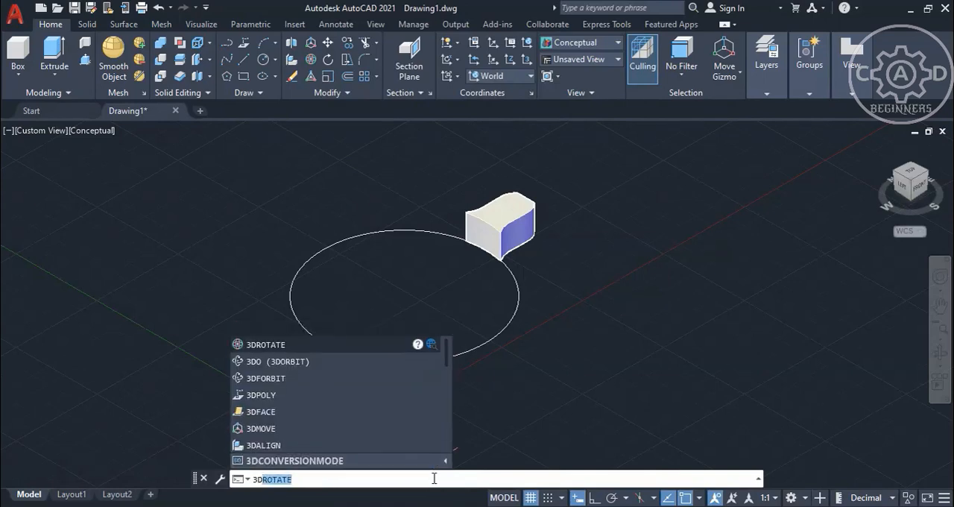
key("Return")
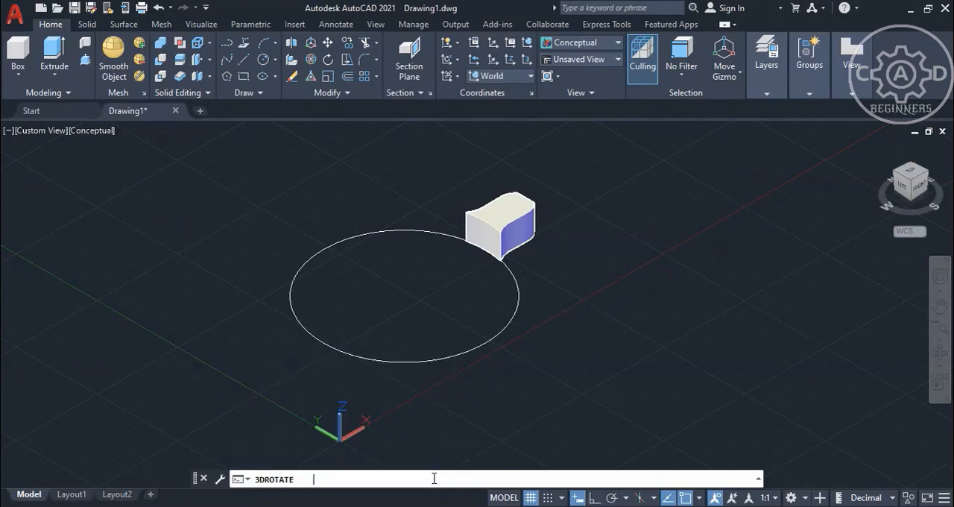
type("a")
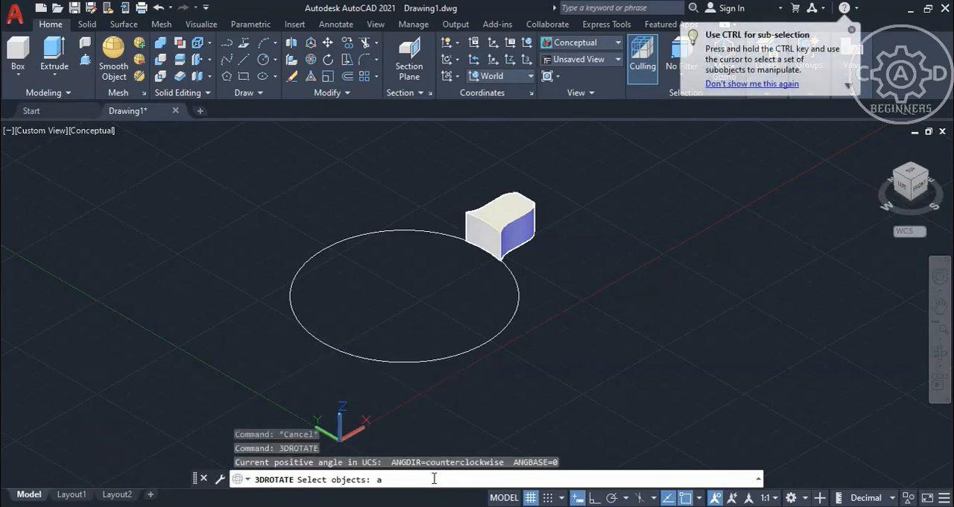
key("BackSpace")
key("Escape")
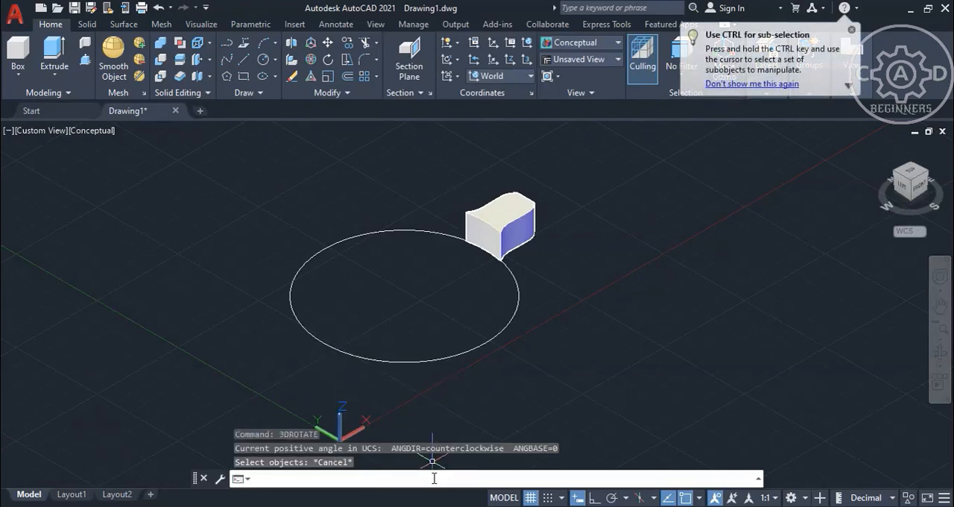
Create a 3D polar array of 12 rotated protrusion solids over 360 degrees about the vertical axis through the circle's center.
type("3DARRAY")
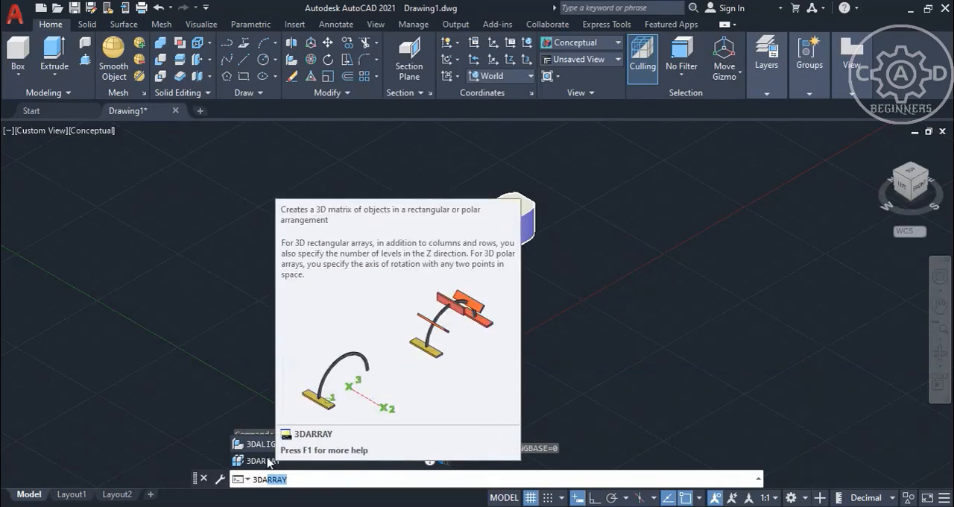
left_click(267, 463)
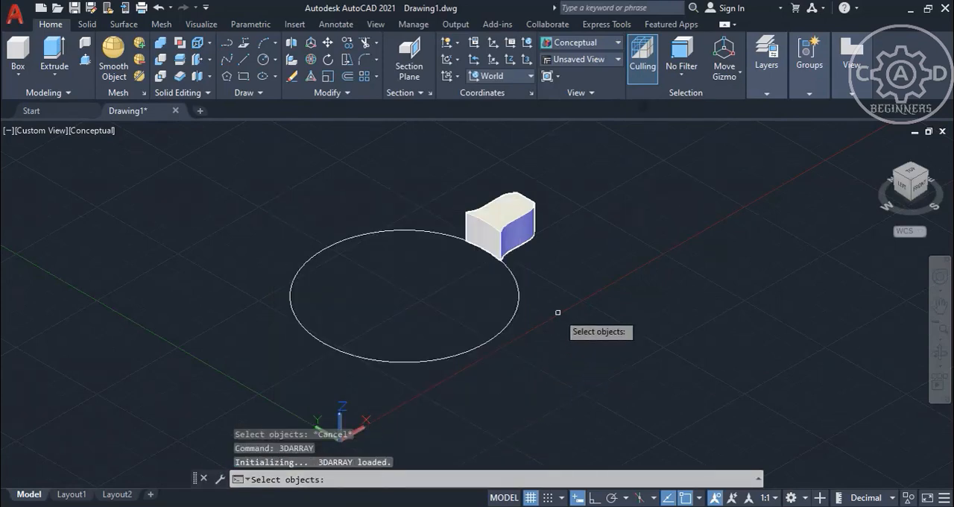
left_click(529, 218)
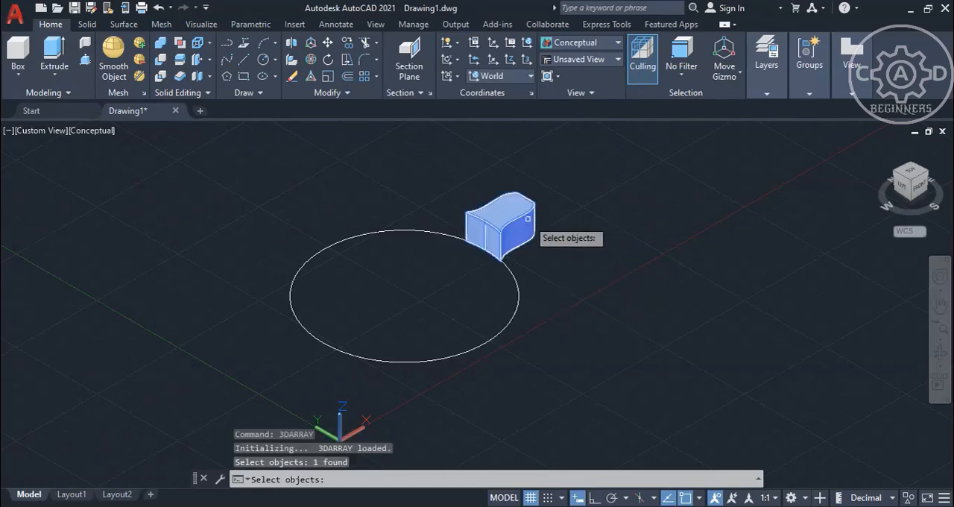
key("Return")
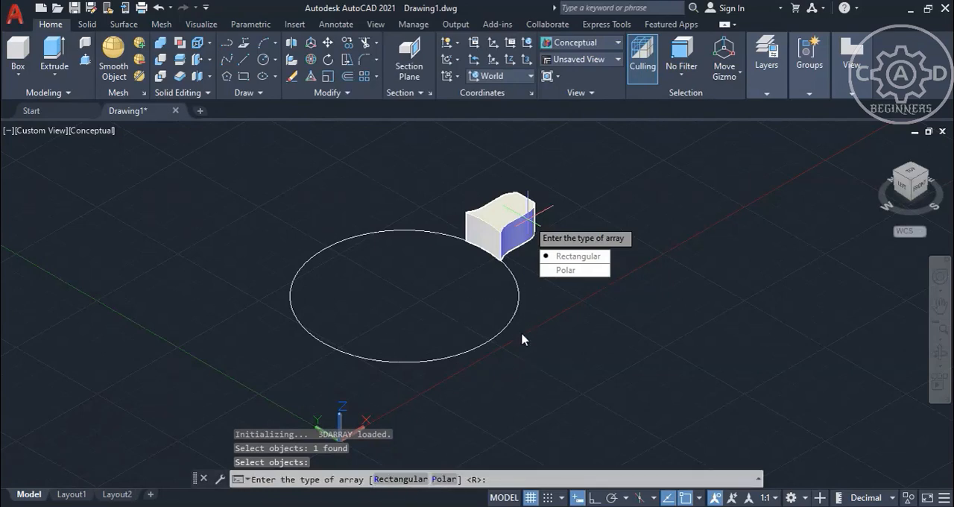
left_click(443, 479)
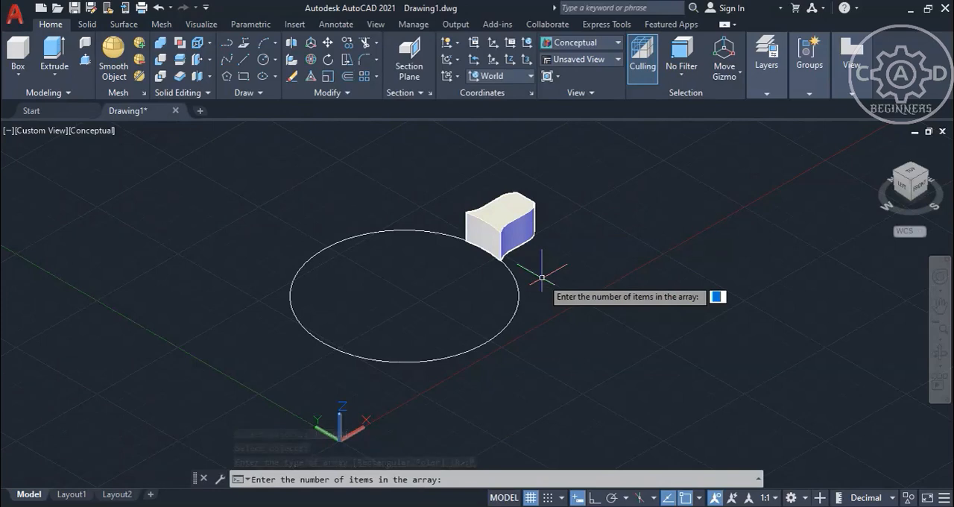
type("12")
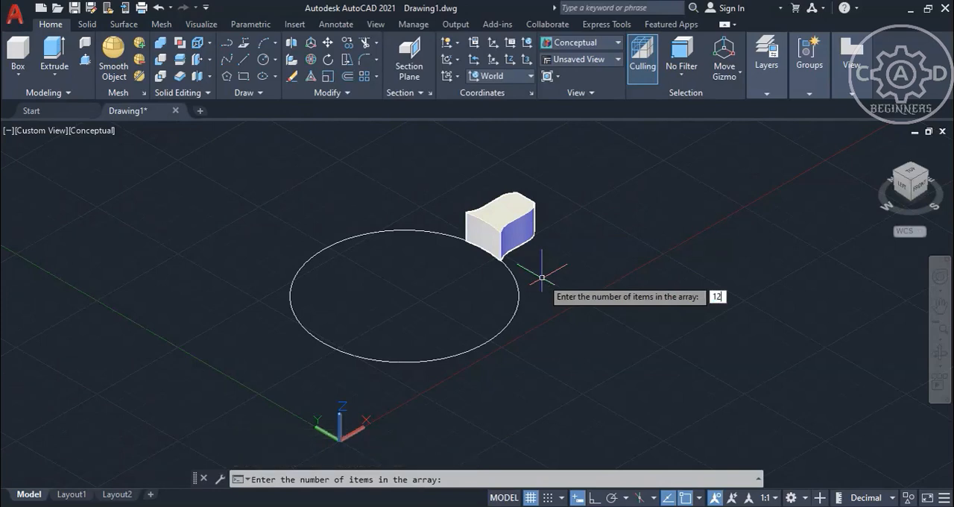
key("Return")
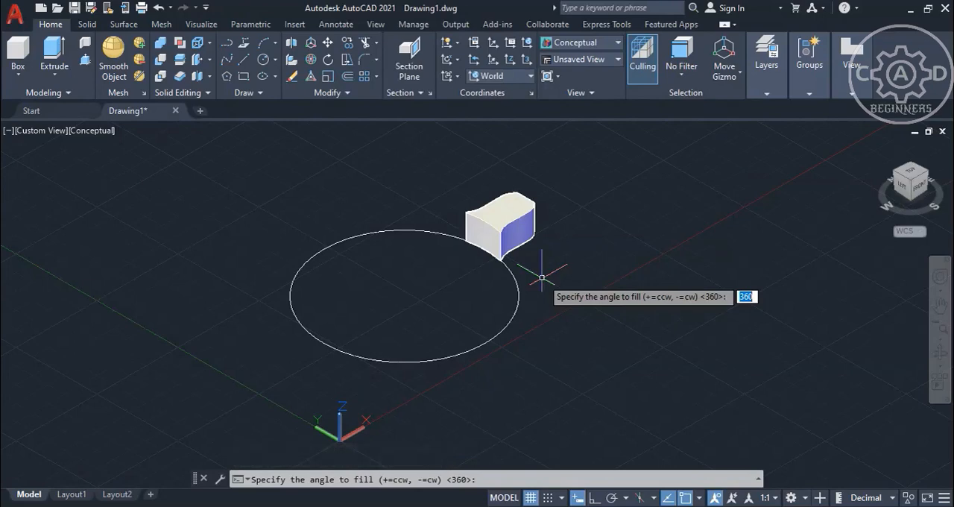
type("360")
key("Return")
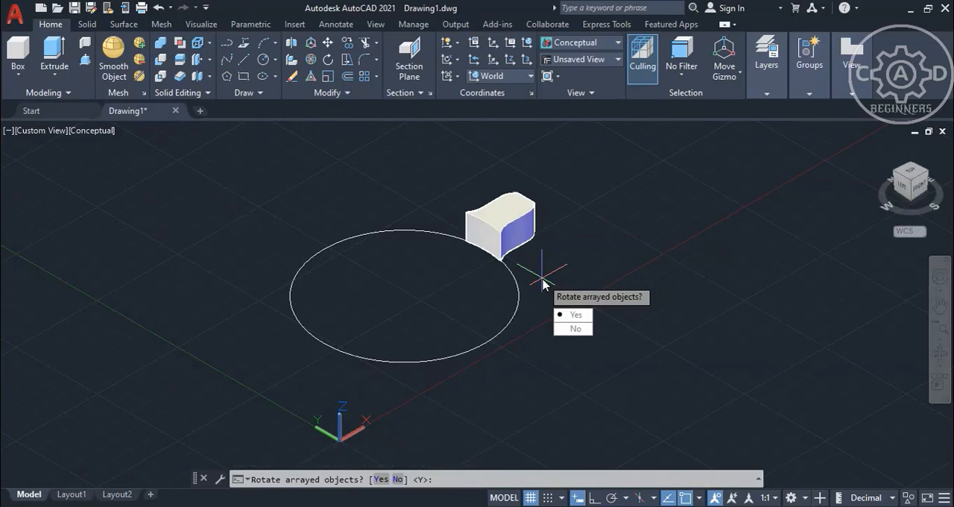
left_click(574, 316)
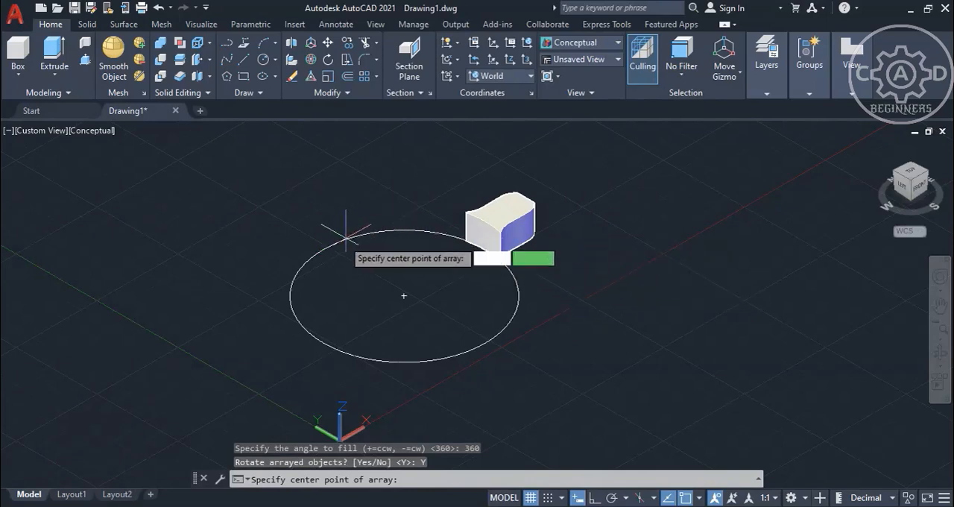
left_click(403, 296)
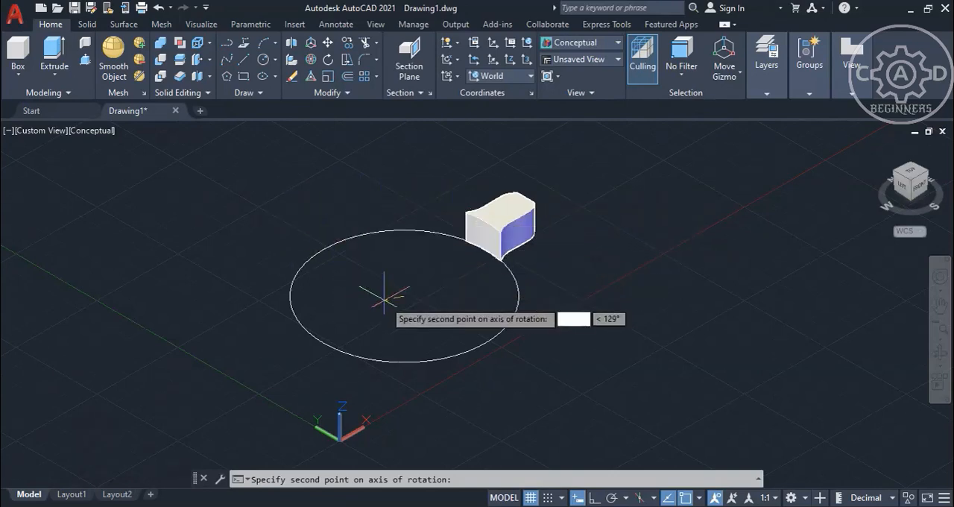
left_click(594, 498)
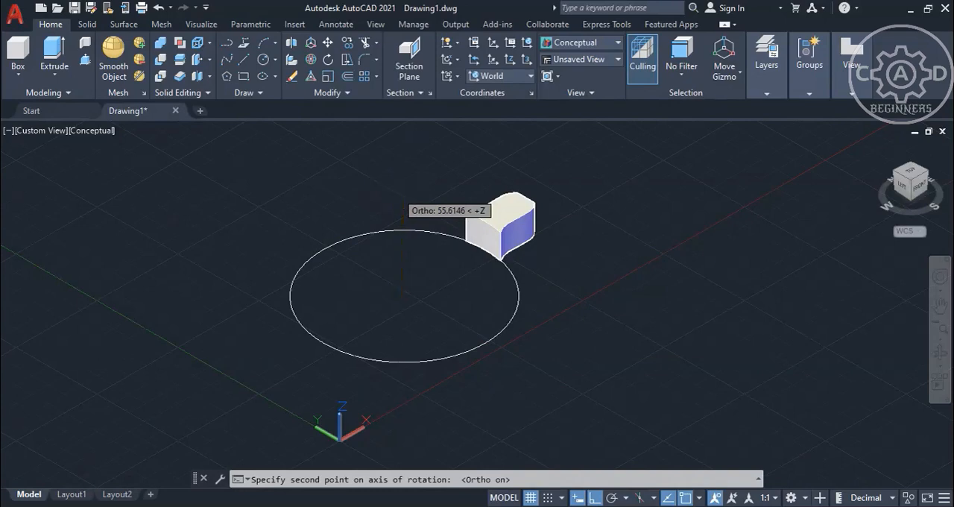
left_click(397, 191)
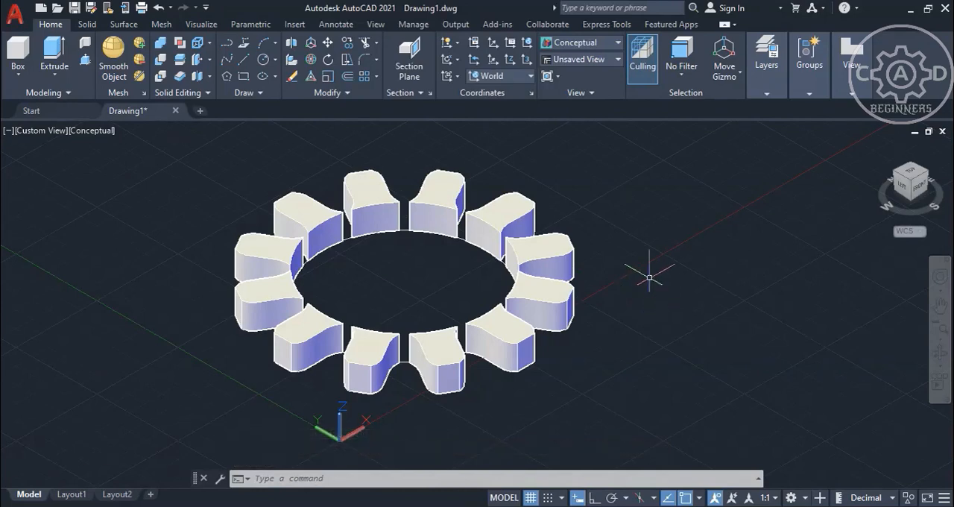
Undo the 12-item polar array, leaving only the original protrusion solid and the circle.
middle_click_drag(649, 278, 585, 404, "shift")
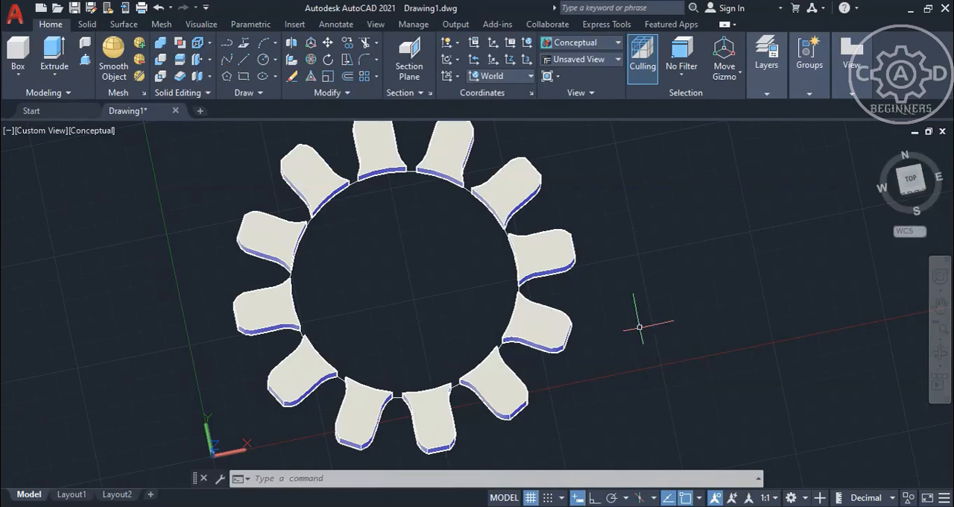
key("ctrl+z")
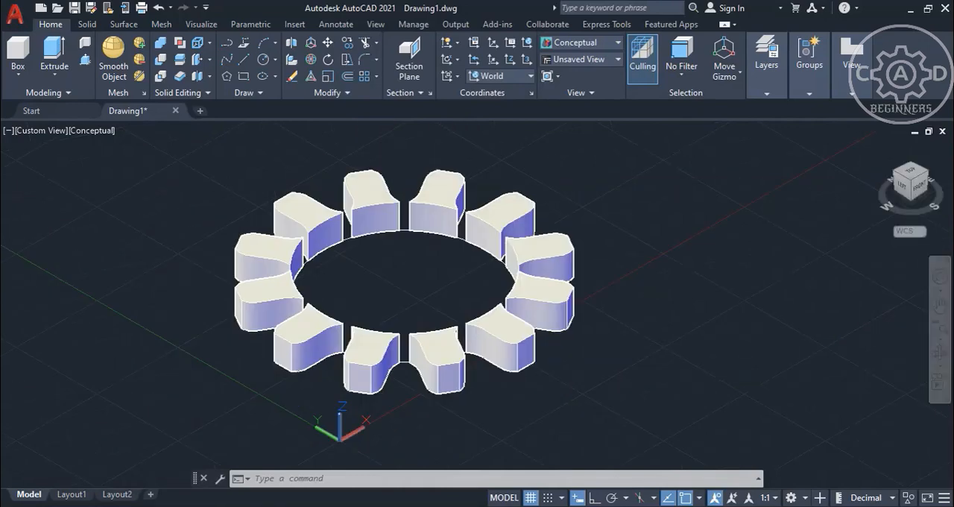
key("ctrl+z")
key("ctrl+z")
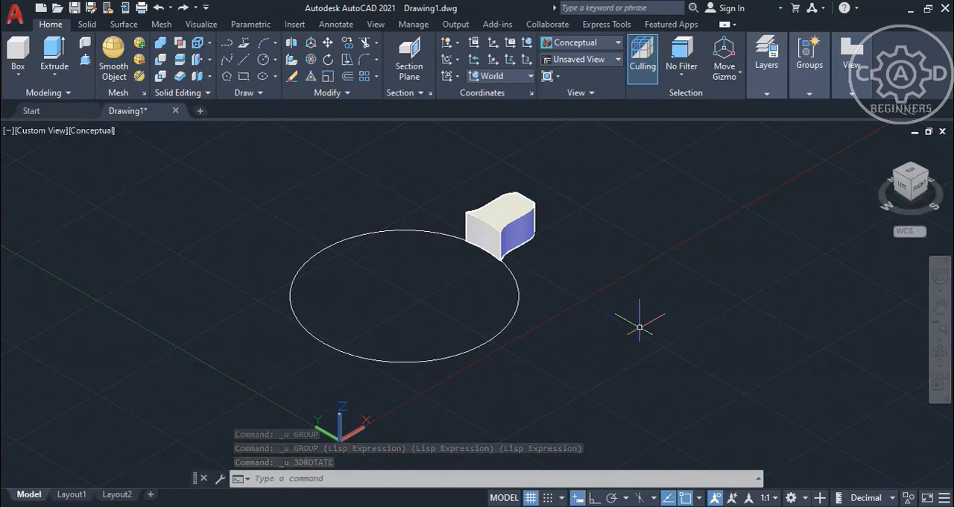
left_click(346, 93)
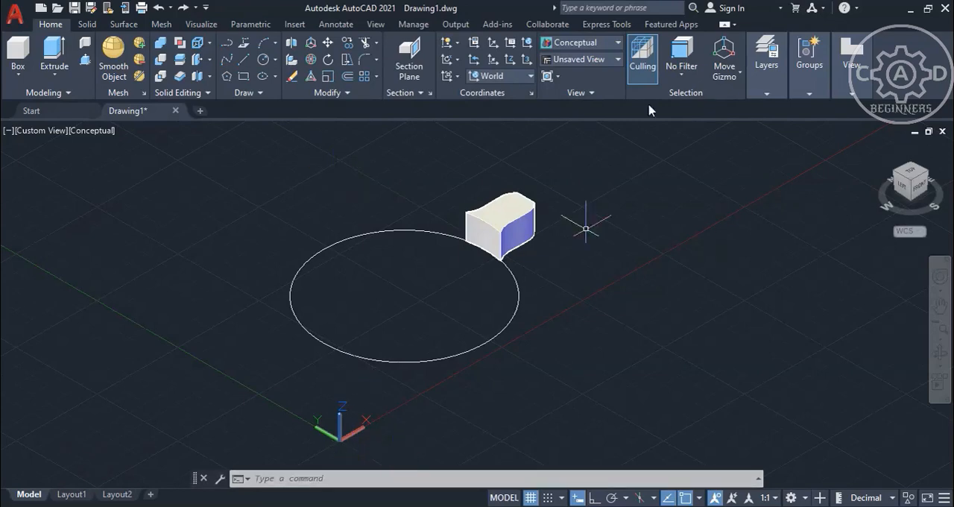
left_click(644, 8)
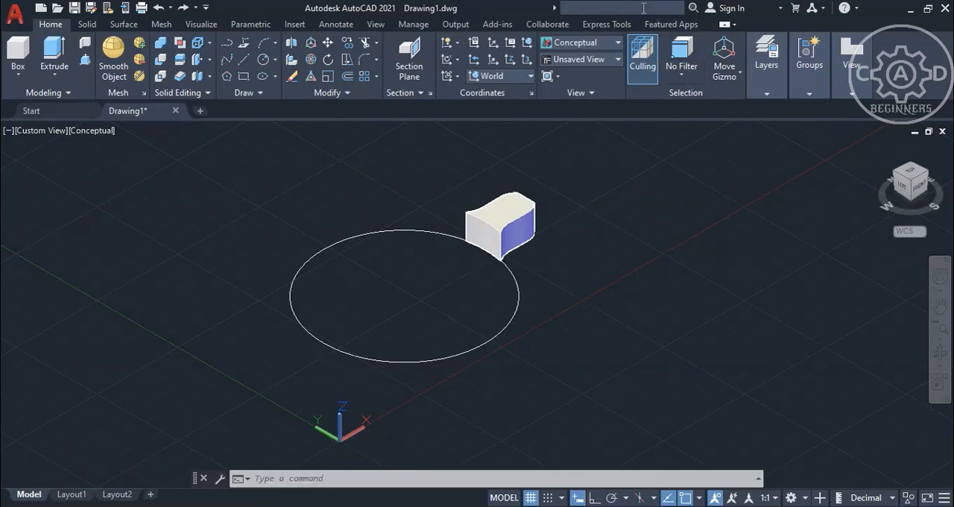
type("3darrayy")
key("Return")
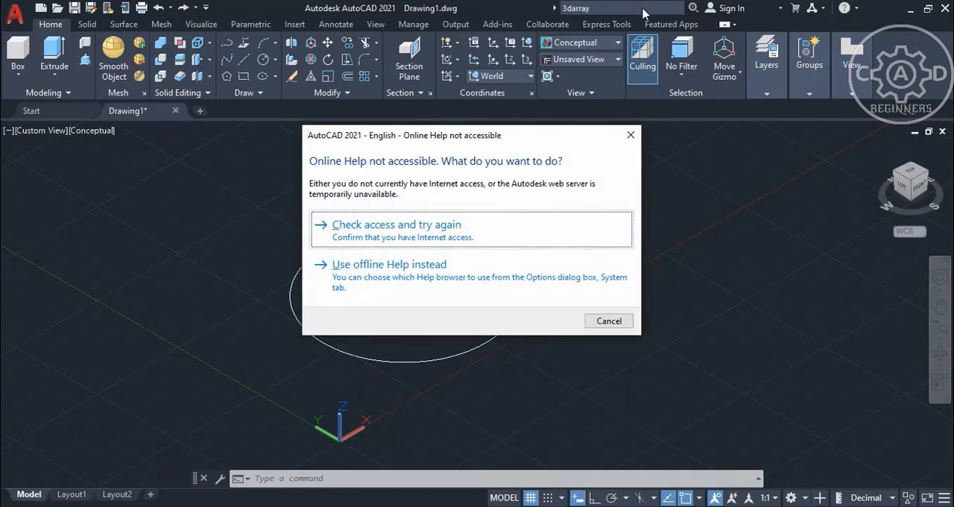
left_click(360, 273)
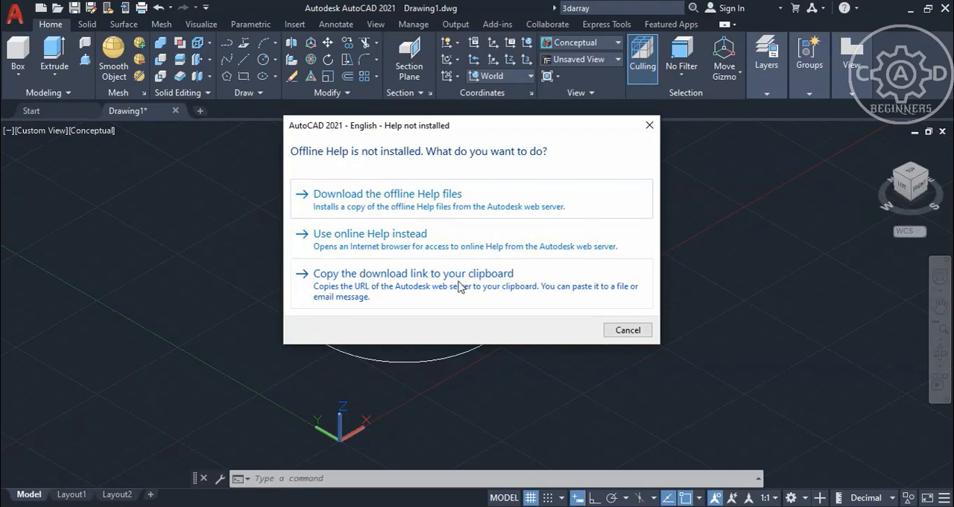
left_click(650, 126)
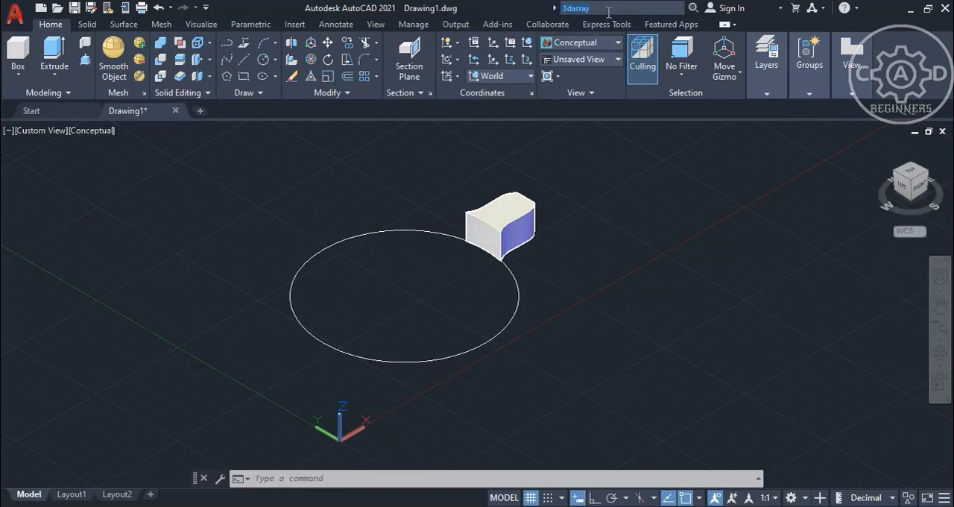
key("BackSpace")
Create a 3D polar array of 10 rotated protrusion solids over 360 degrees about the vertical axis through the circle's center.
left_click(378, 478)
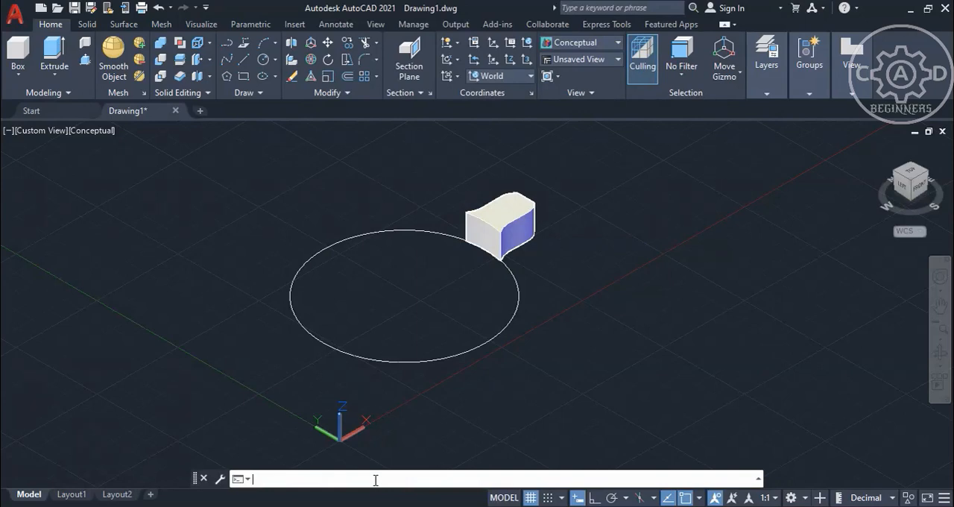
type("3da")
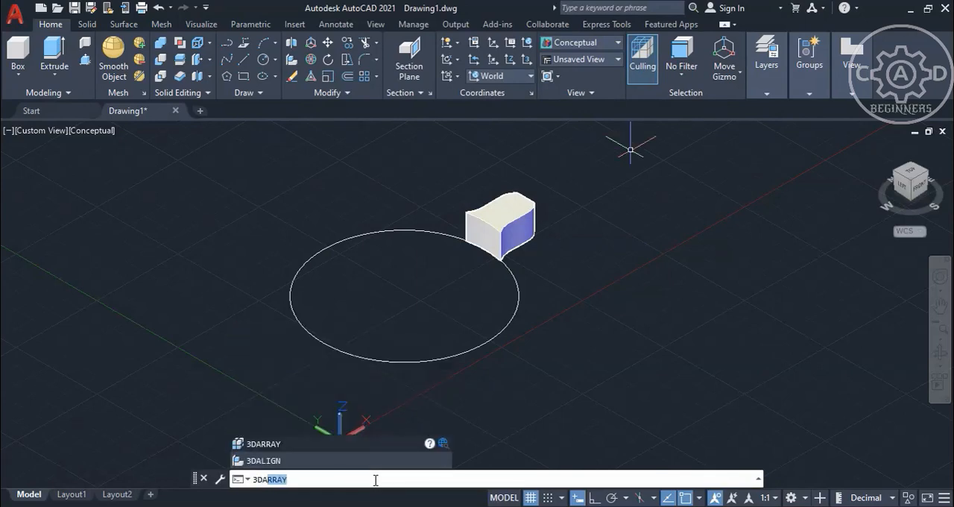
left_click(265, 445)
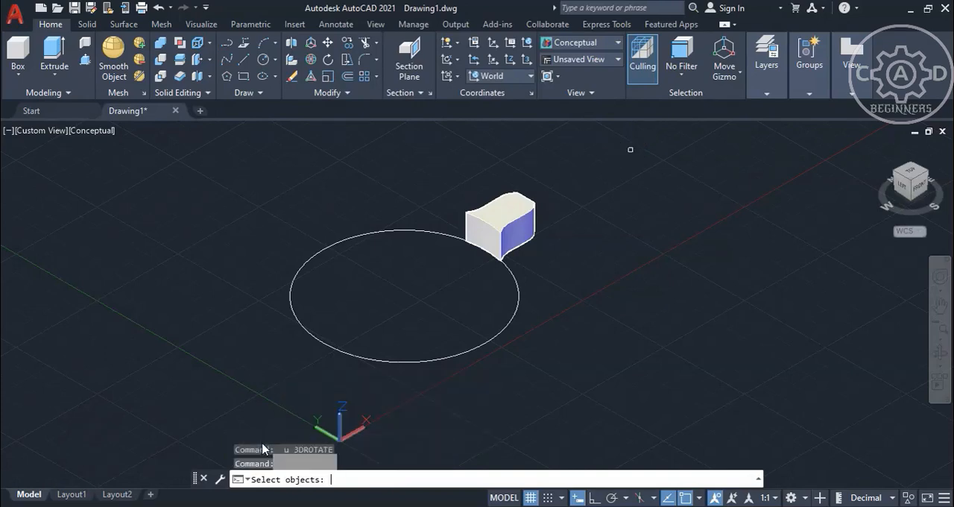
left_click(528, 218)
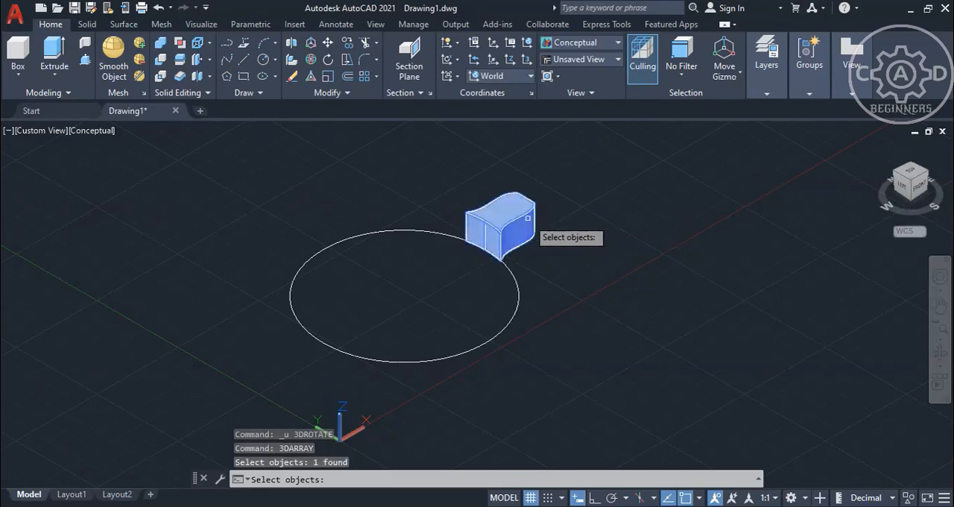
key("Return")
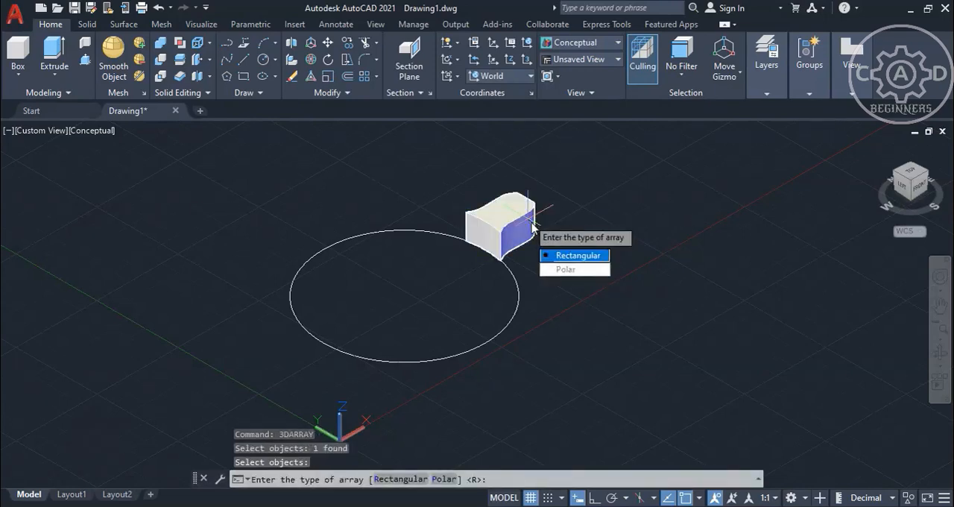
left_click(446, 479)
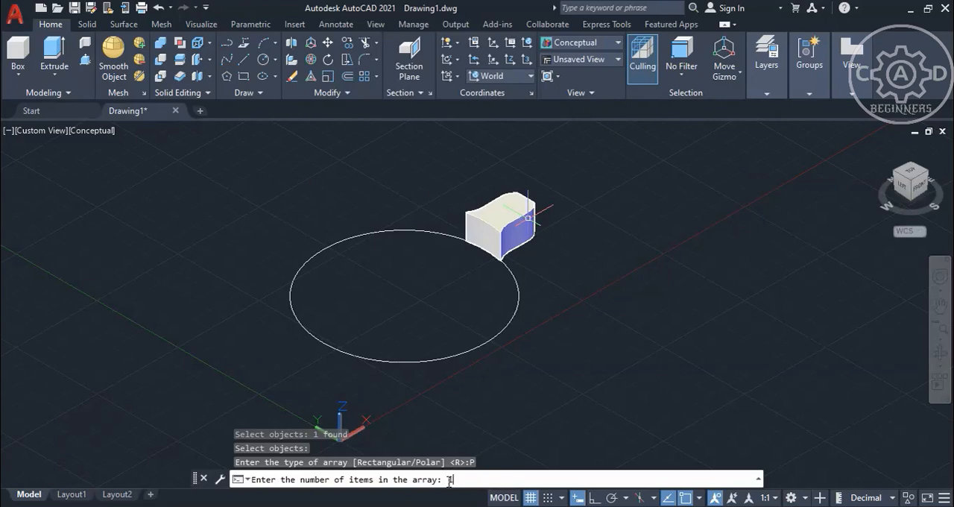
key("Return")
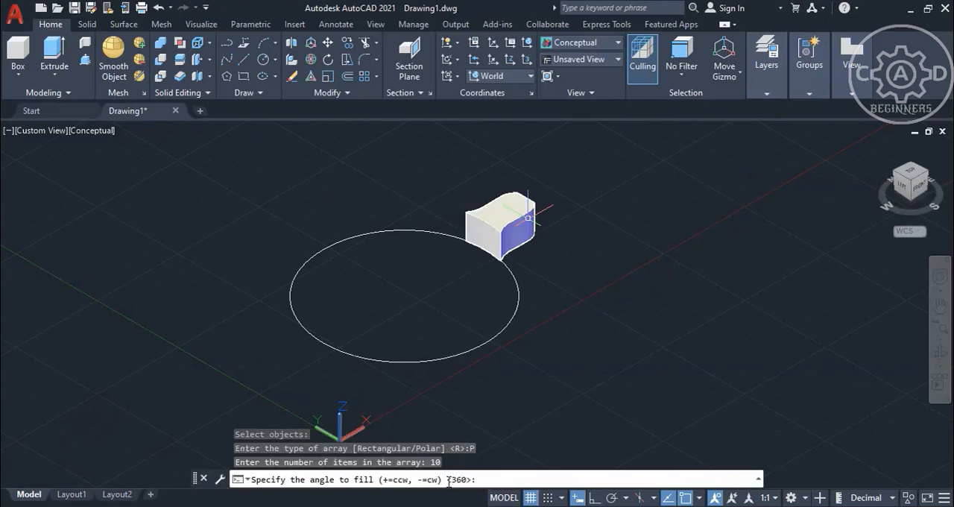
type("360")
key("Return")
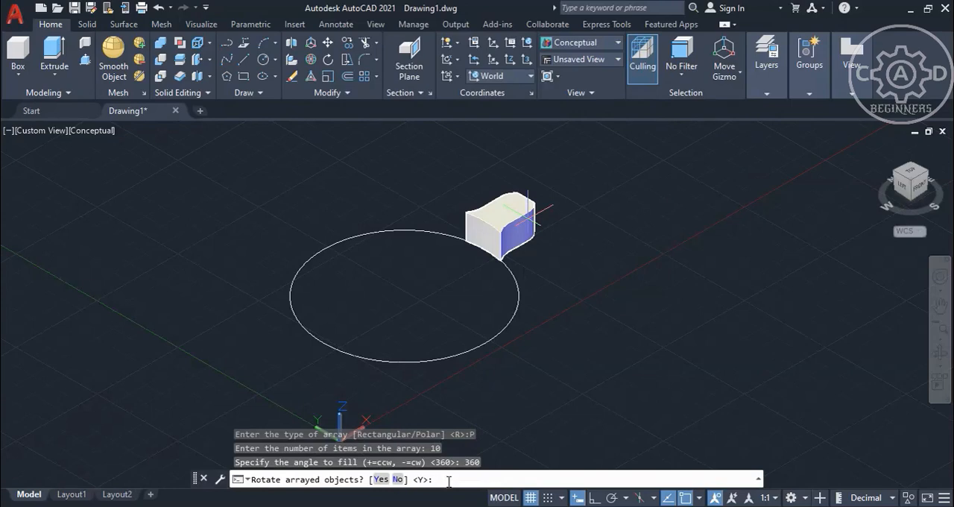
left_click(382, 478)
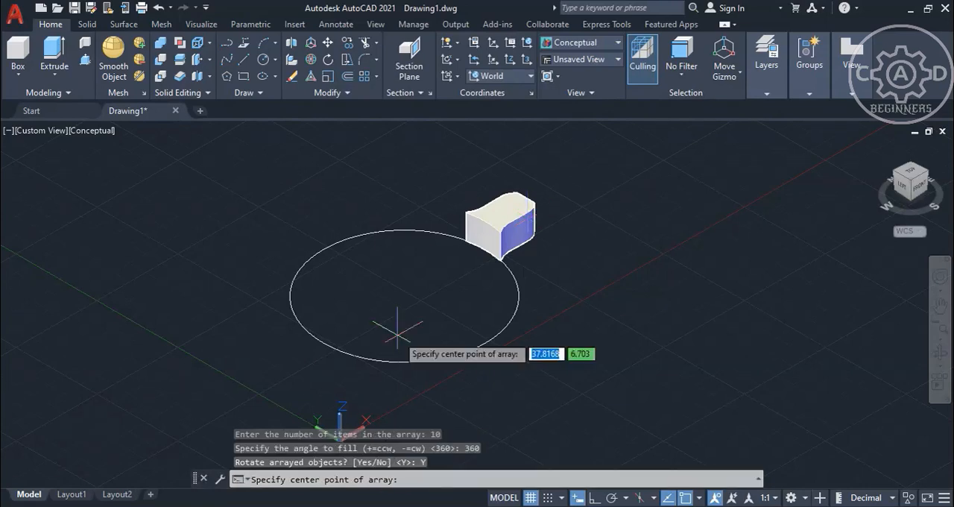
left_click(402, 294)
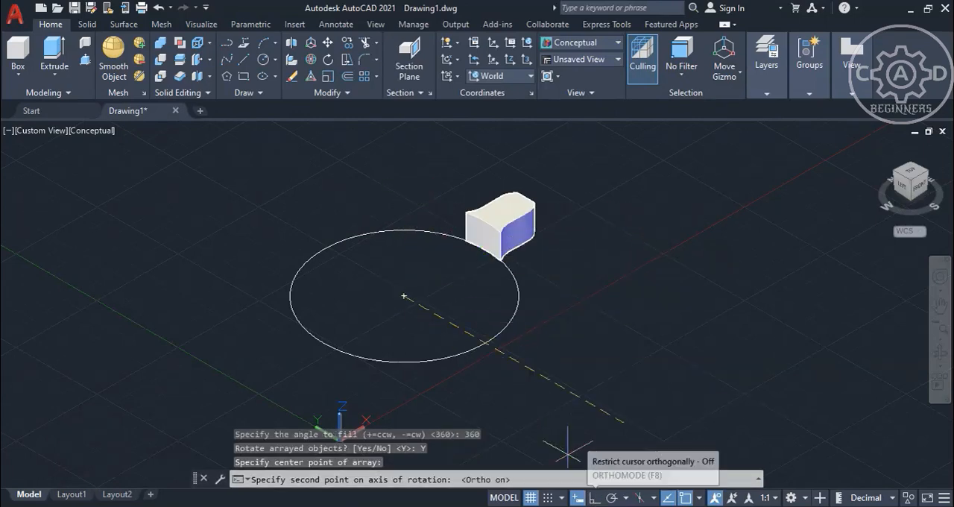
left_click(595, 498)
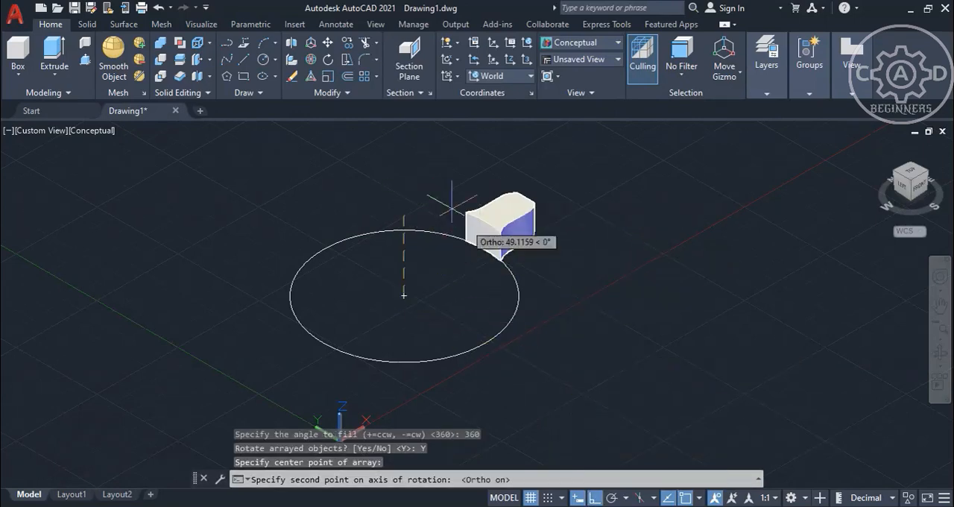
left_click(421, 180)
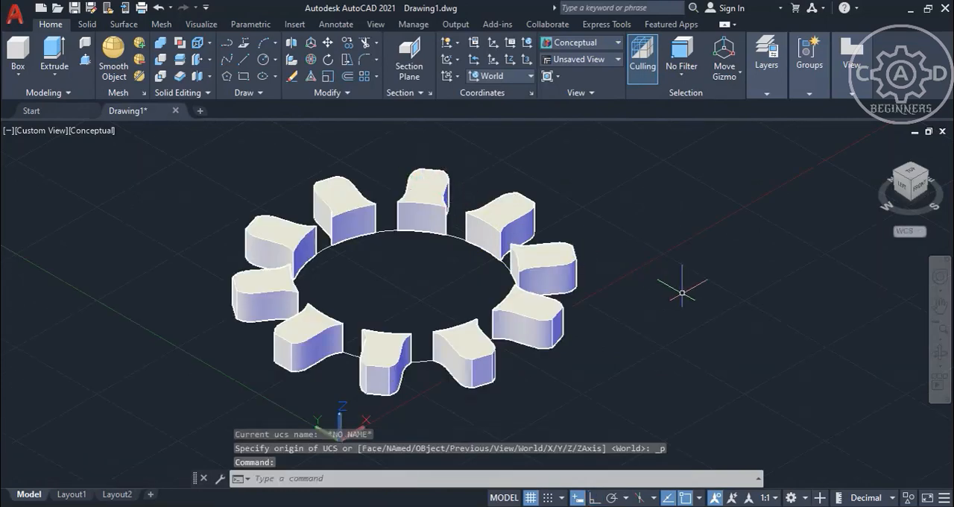
Extrude the circle inside the ring of protrusions to a height of 15 units.
middle_click_drag(714, 295, 651, 346, "shift")
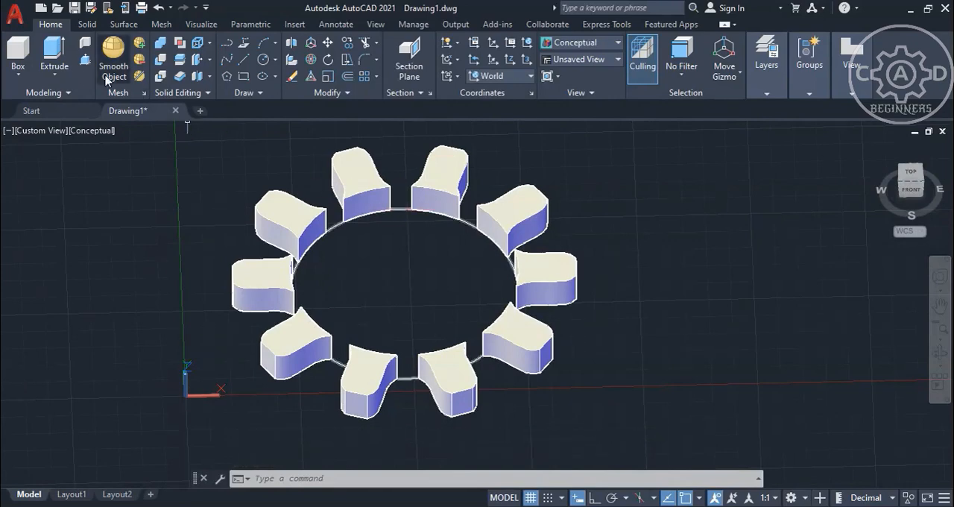
left_click(53, 56)
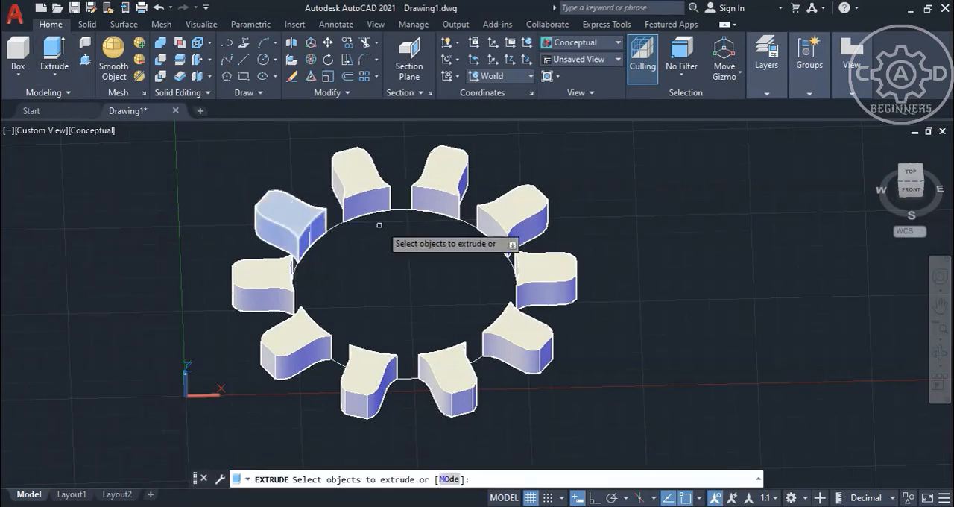
left_click(398, 208)
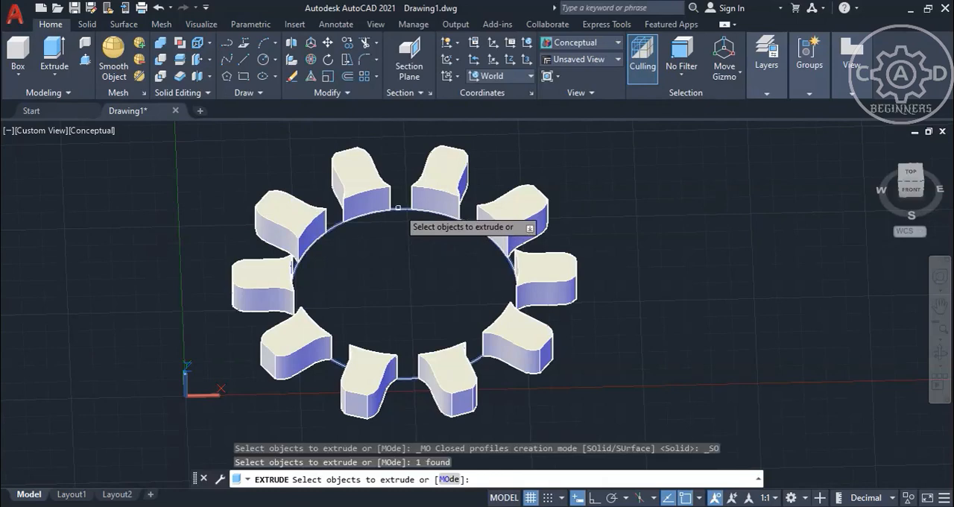
key("Return")
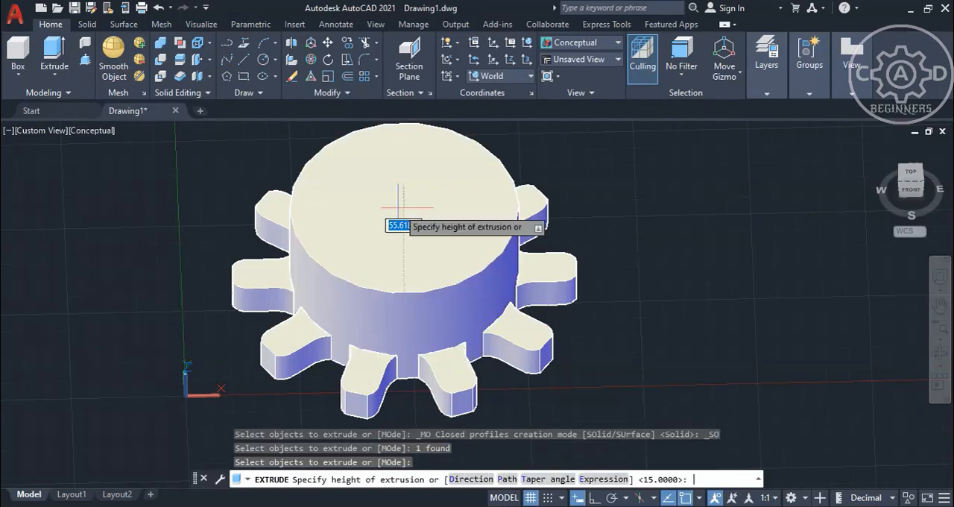
type("15")
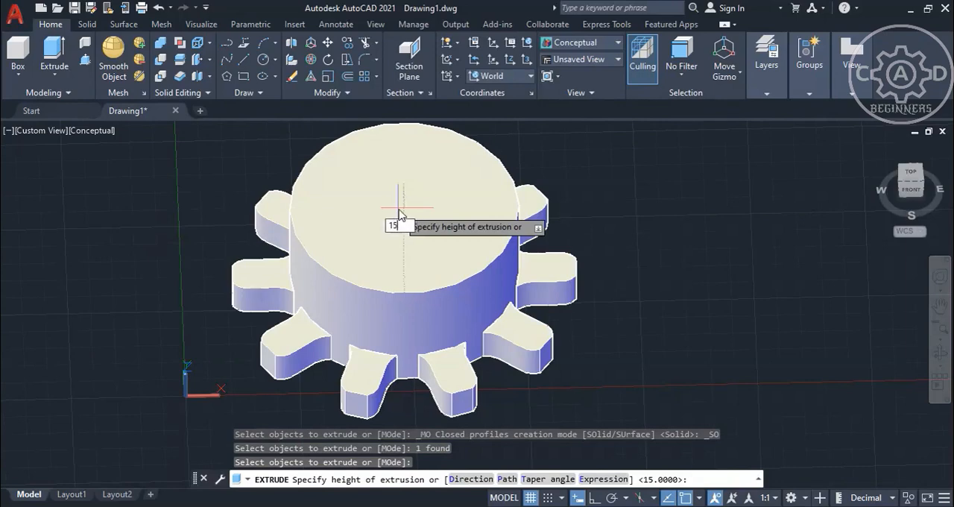
key("Return")
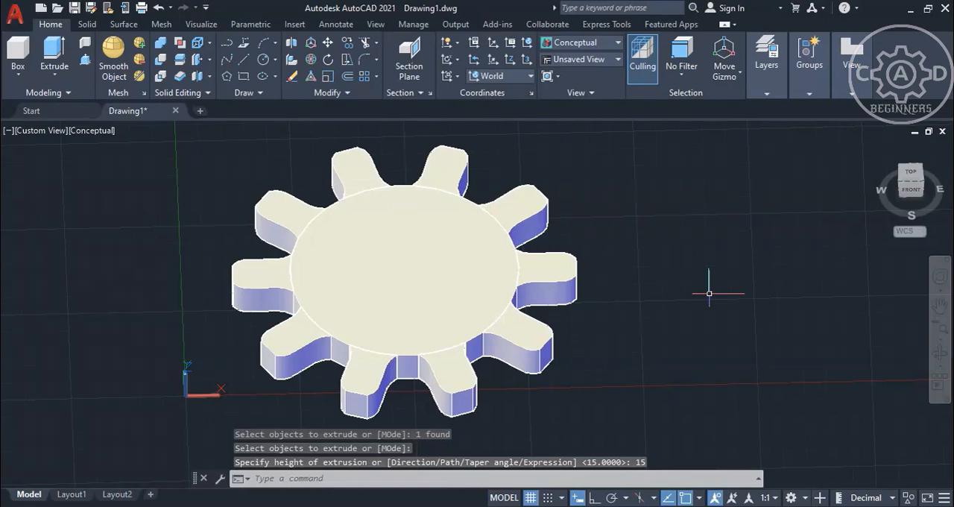
left_click(548, 277, "ctrl")
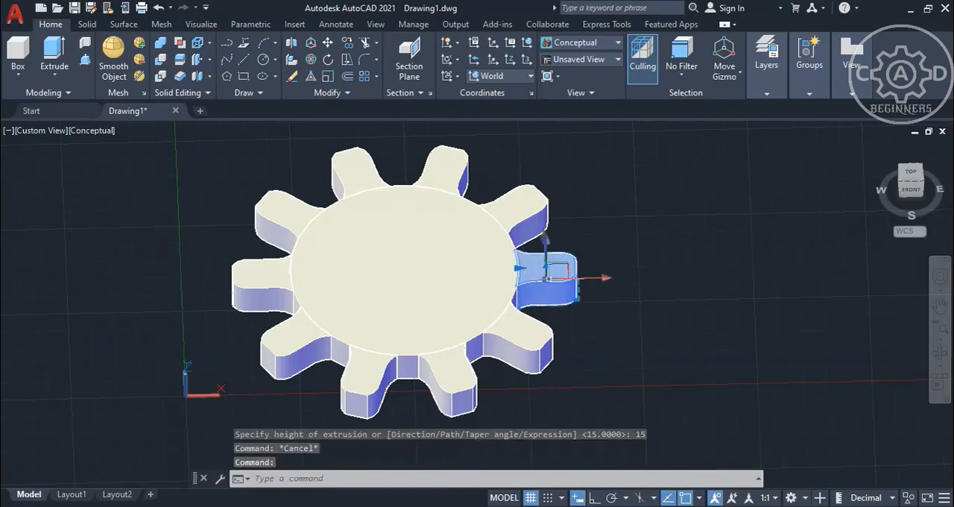
left_click(518, 344, "ctrl")
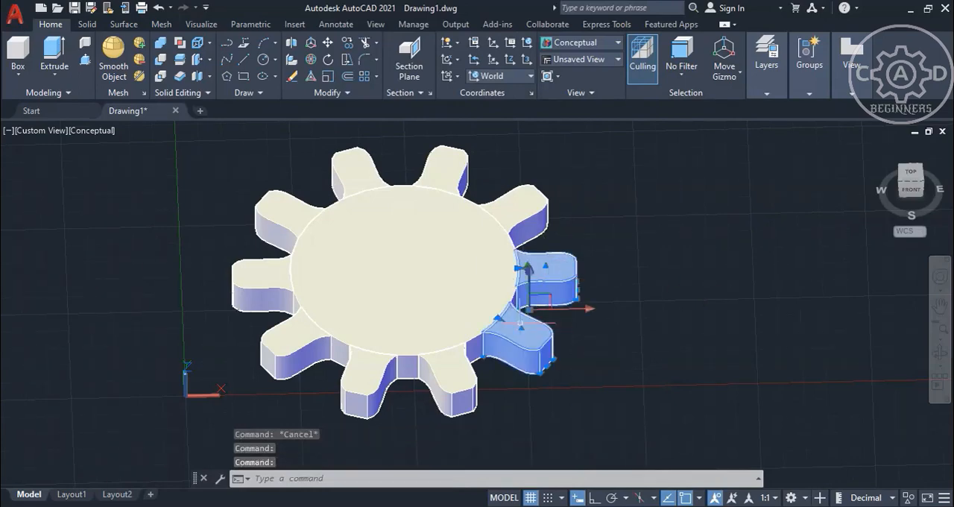
left_click(476, 262, "ctrl")
key("Escape")
key("Escape")
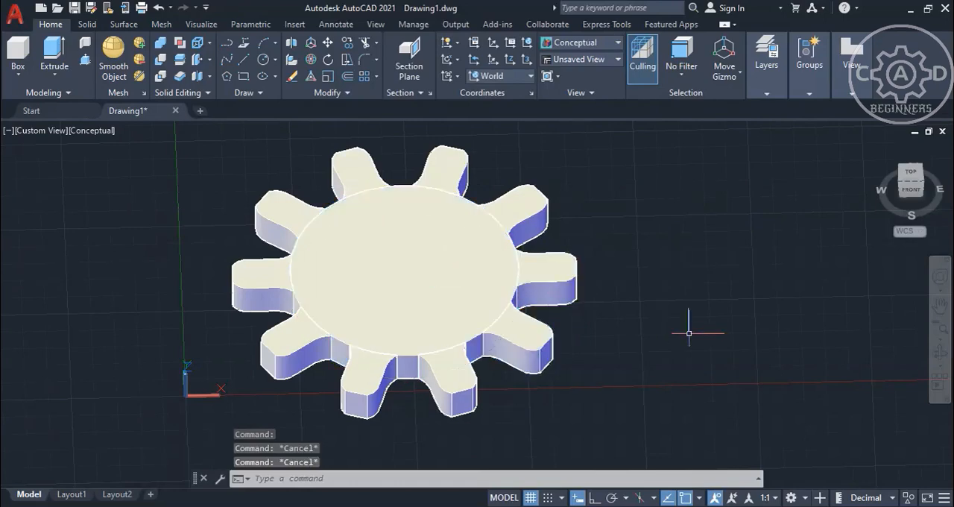
Union the central disc and all the surrounding protrusions into a single gear solid.
middle_click_drag(703, 330, 731, 310)
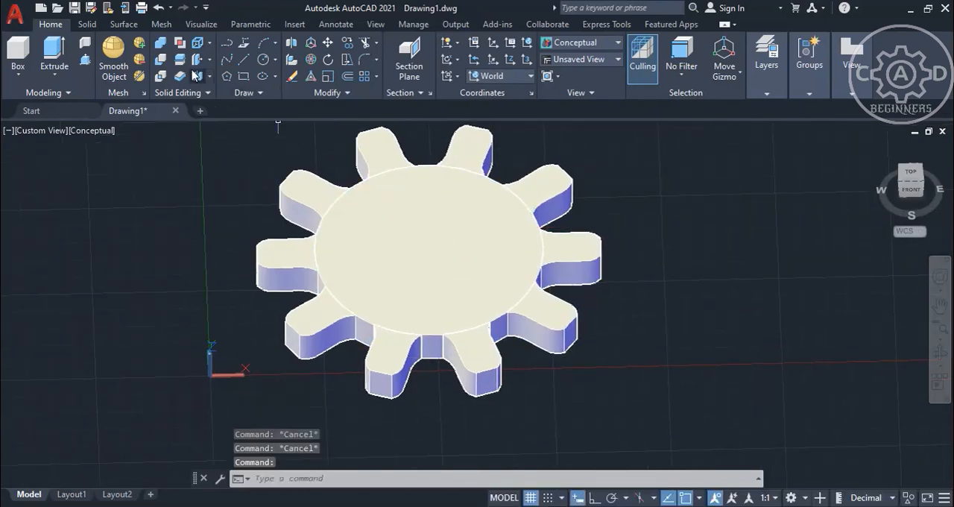
left_click(164, 44)
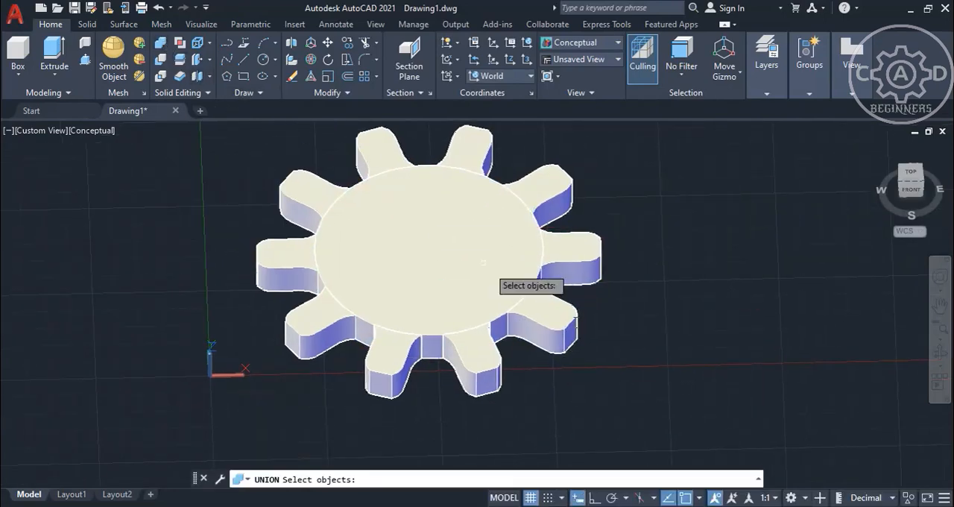
left_click(694, 389)
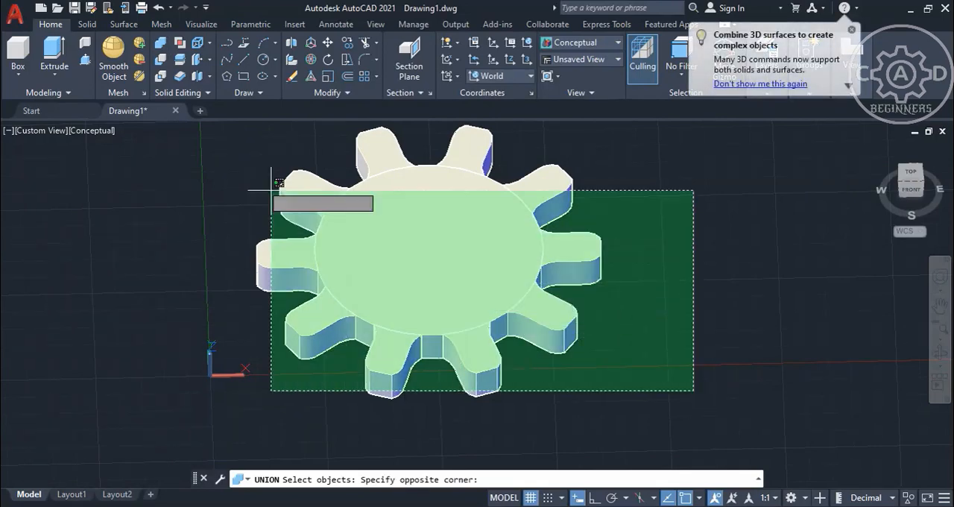
left_click(224, 141)
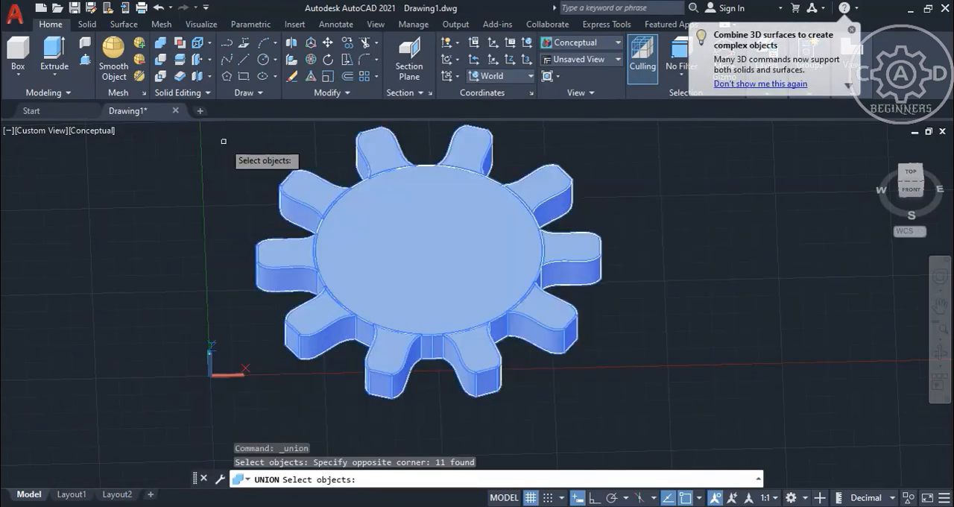
key("Return")
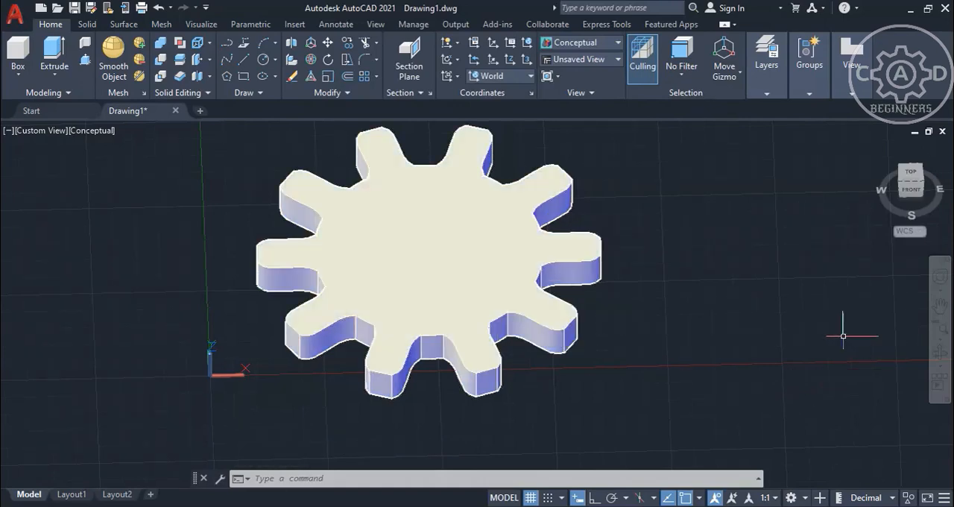
Examine the united gear solid from several angles, then restore the home isometric view.
left_click(940, 356)
left_click_drag(746, 268, 671, 303)
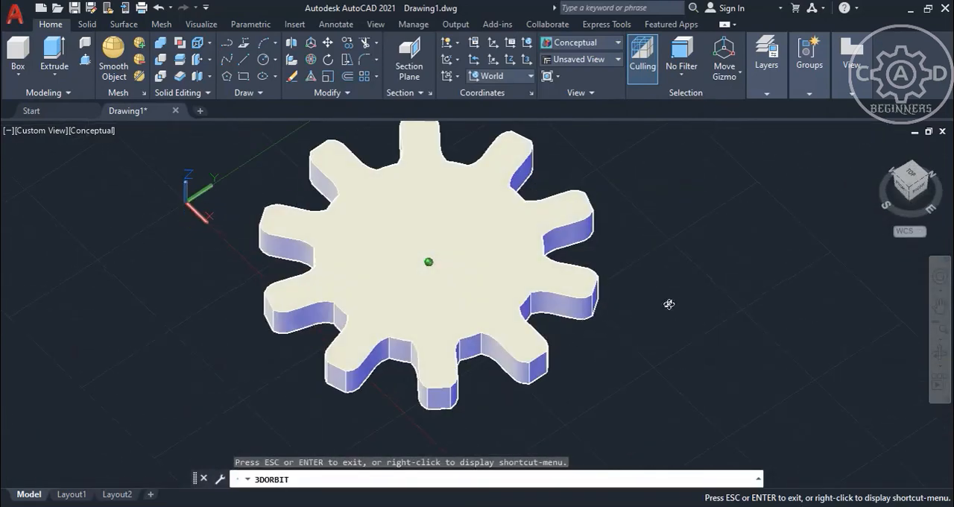
right_click(669, 232)
left_click(675, 238)
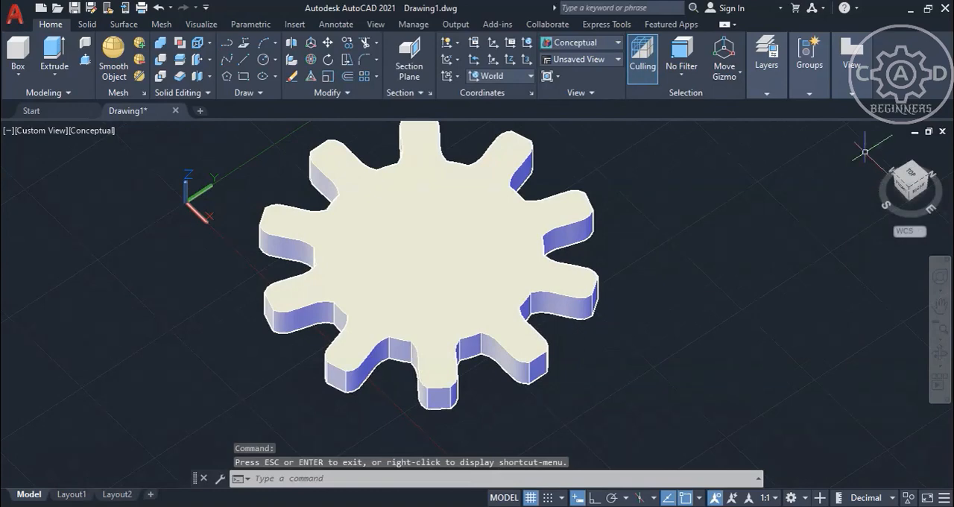
left_click(878, 147)
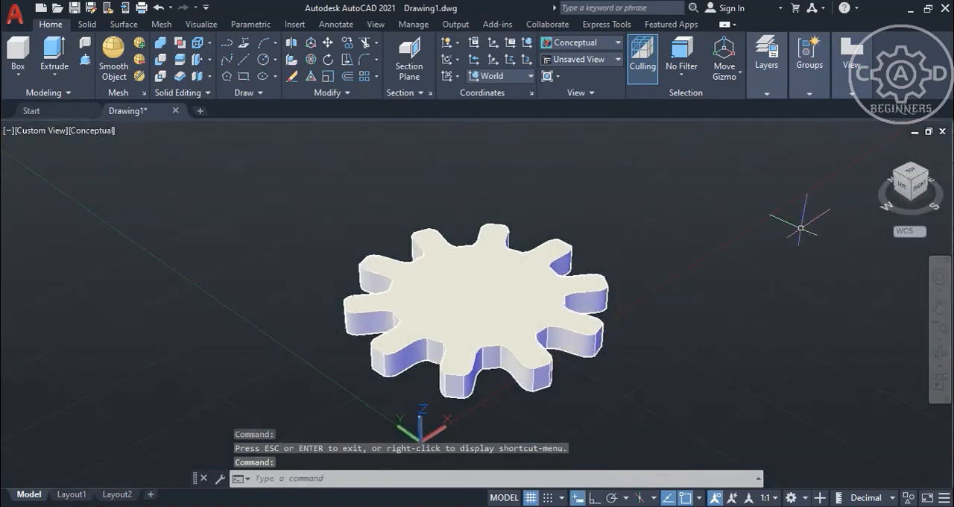
middle_click_drag(787, 261, 654, 249)
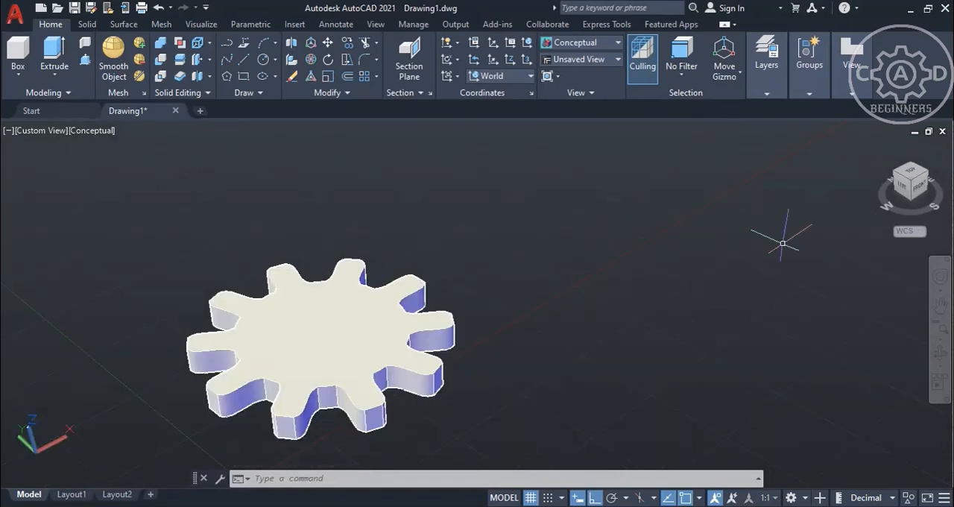
left_click(879, 147)
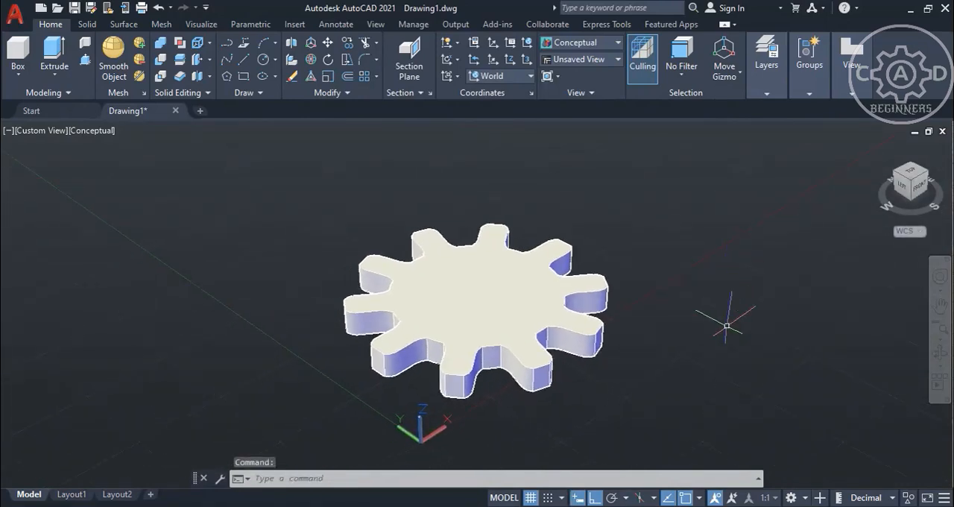
middle_click_drag(727, 325, 599, 342)
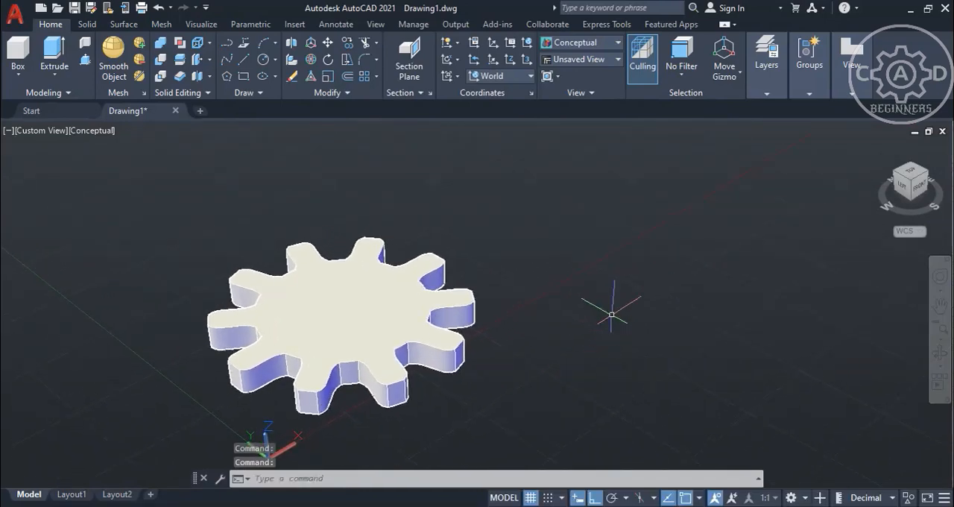
Draw a circle of radius 30 in the empty space beyond the gear.
left_click(262, 65)
middle_click_drag(547, 230, 494, 264)
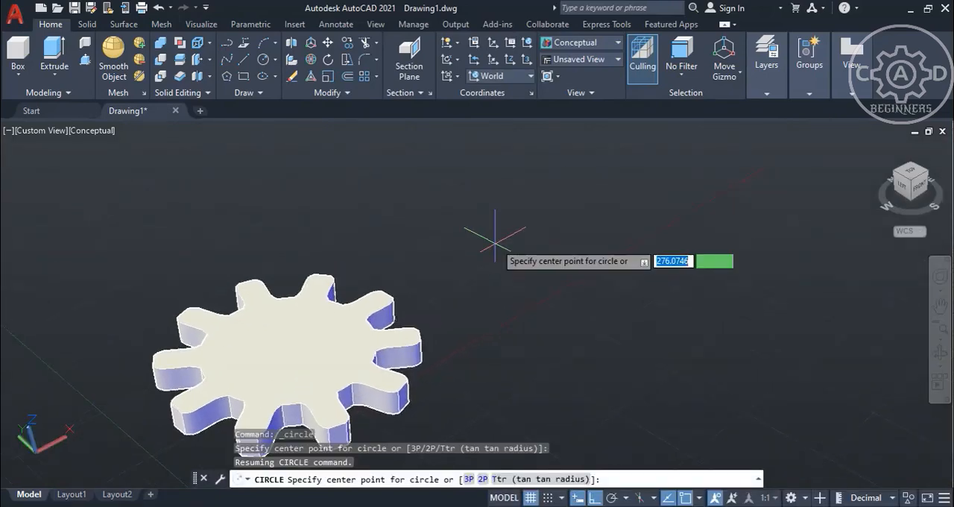
left_click(504, 231)
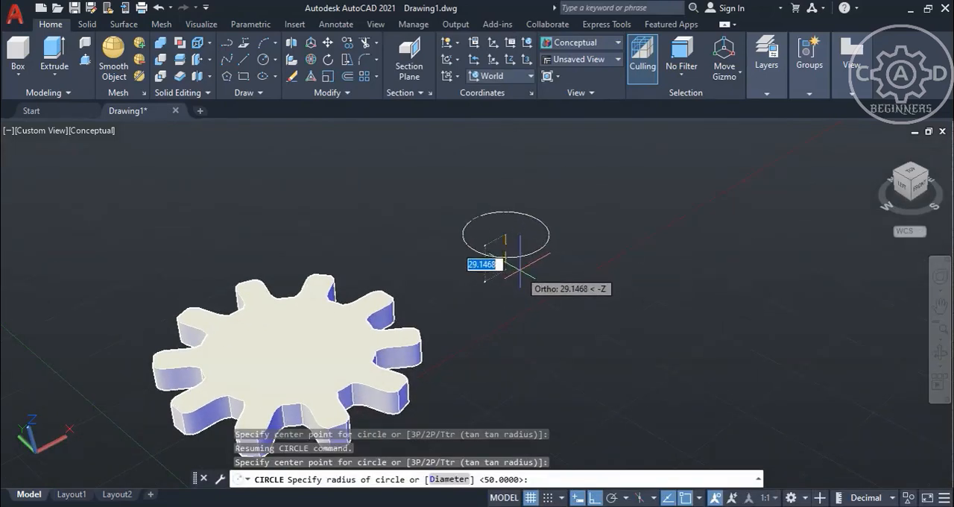
type("30")
key("Return")
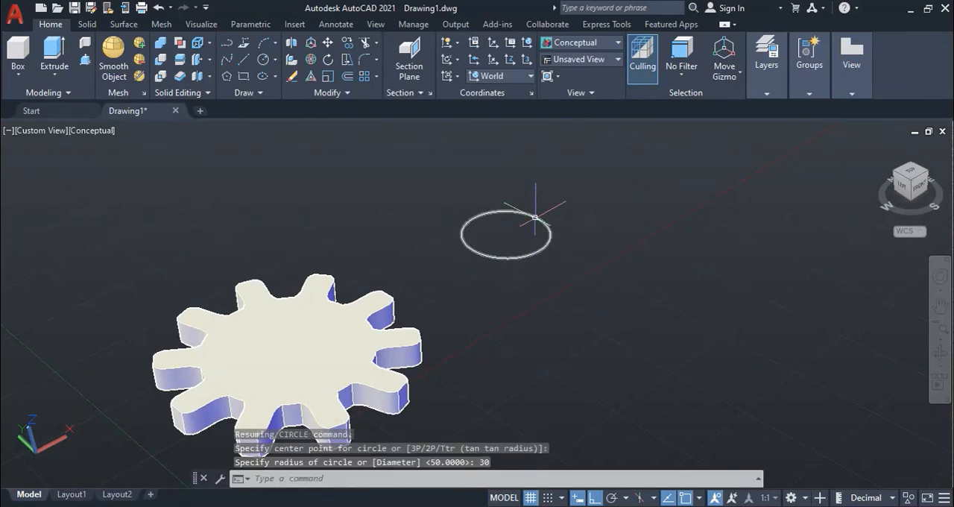
Rotate the radius 30 circle 90 degrees in 3D about the Y axis through its center so it stands upright.
left_click(311, 42)
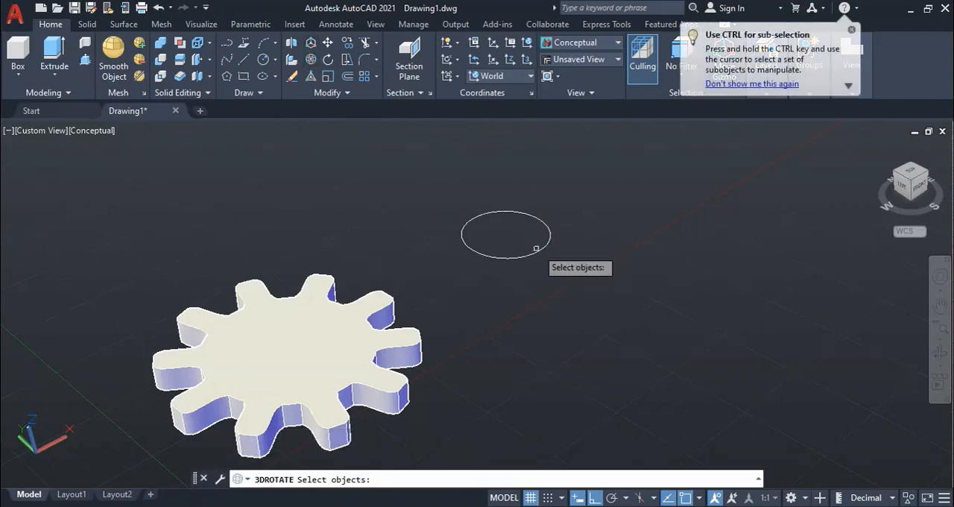
left_click(550, 236)
key("Return")
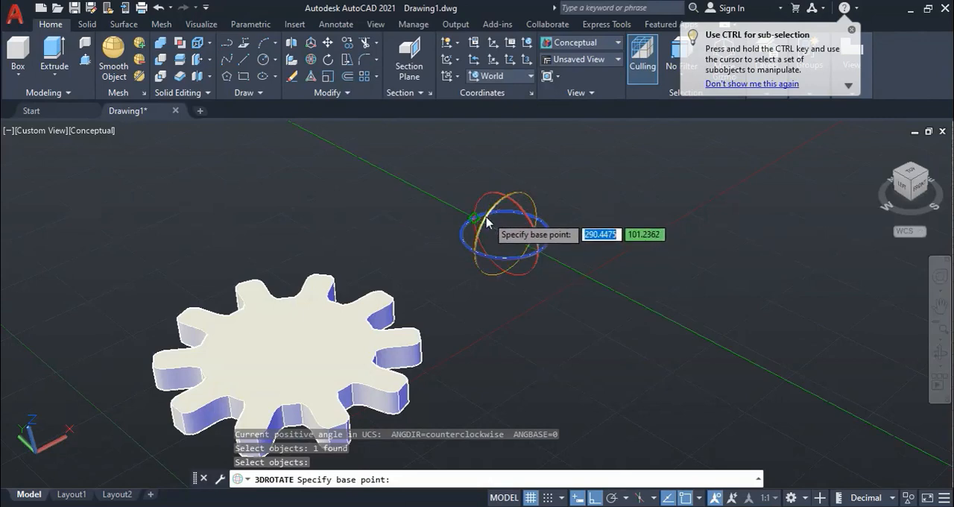
left_click(474, 219)
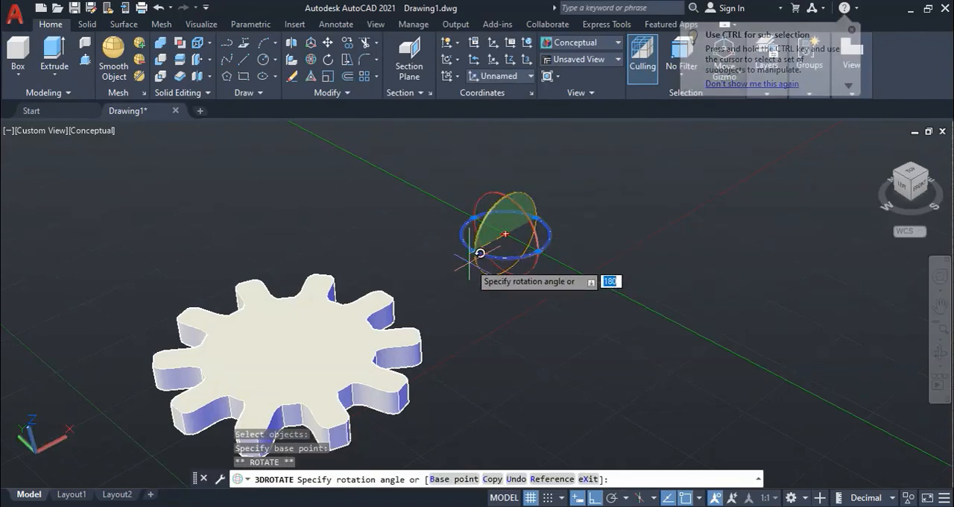
type("90")
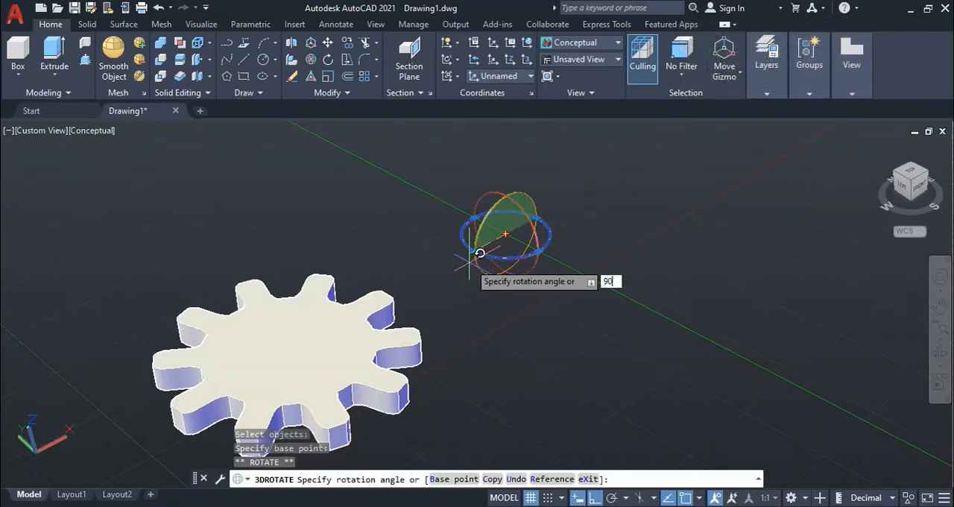
key("Return")
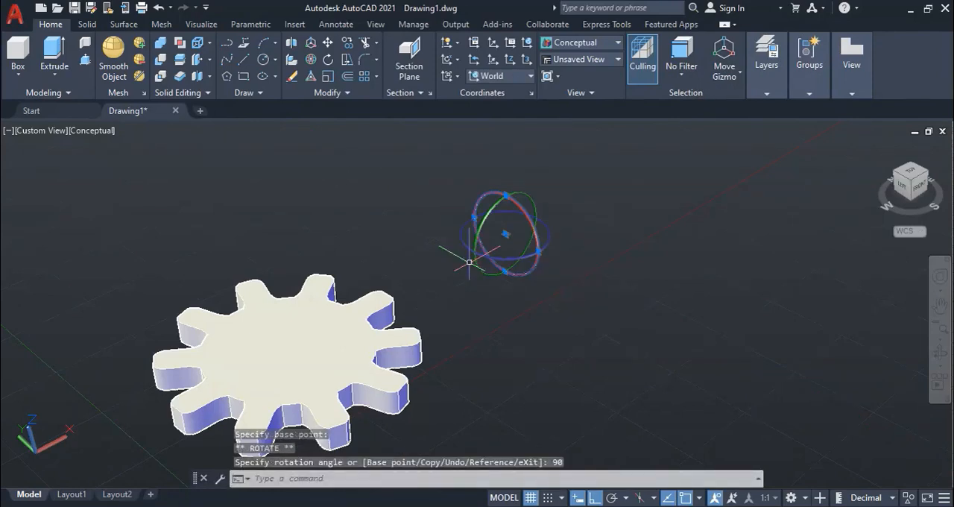
key("Escape")
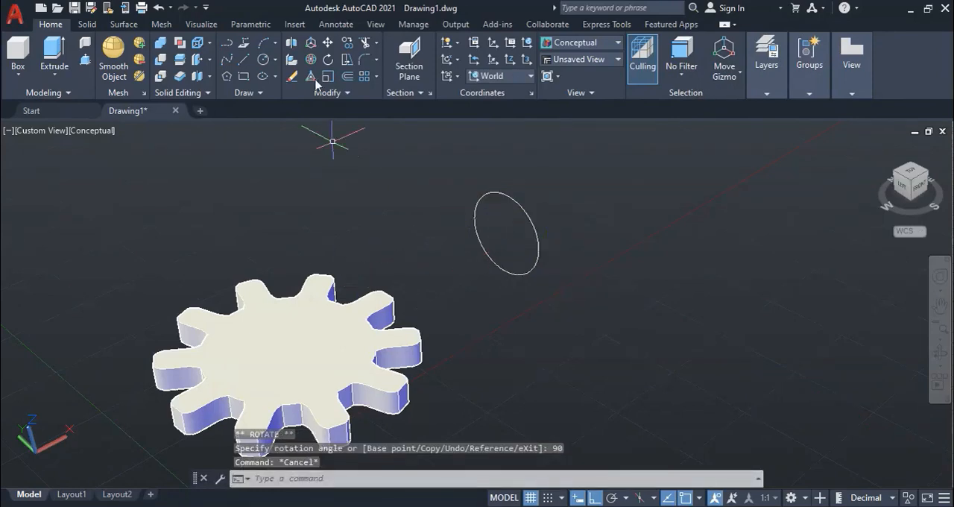
Mirror the gear solid in 3D across the plane of the upright circle using the Object option, keeping the source gear.
left_click(292, 46)
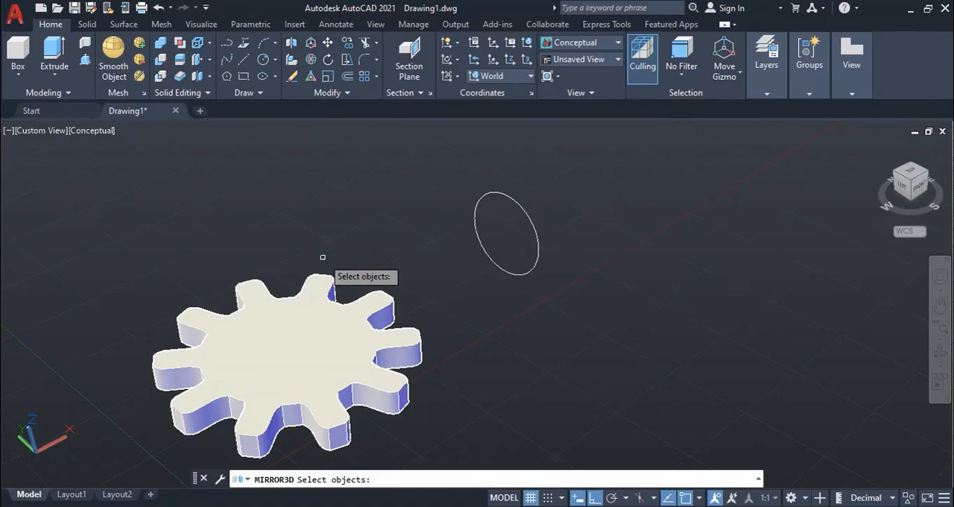
left_click(317, 316)
key("Return")
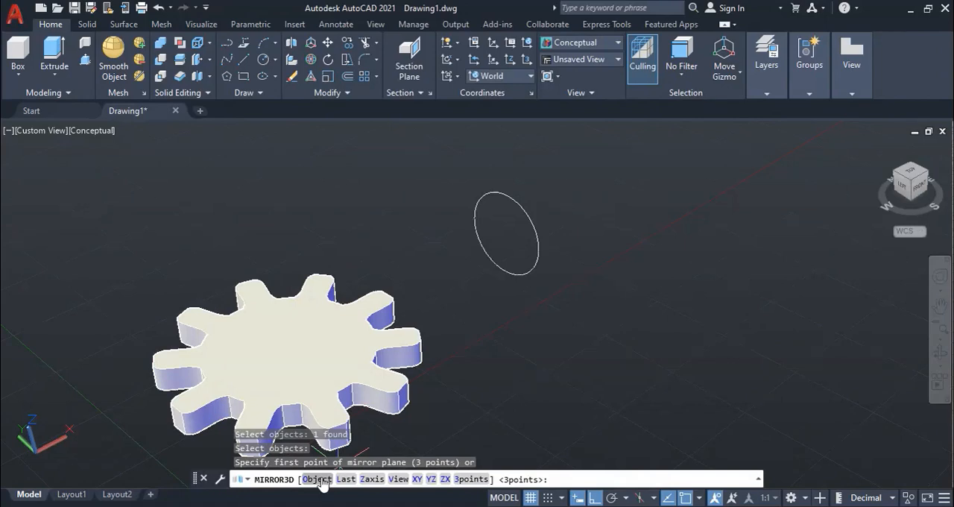
left_click(317, 479)
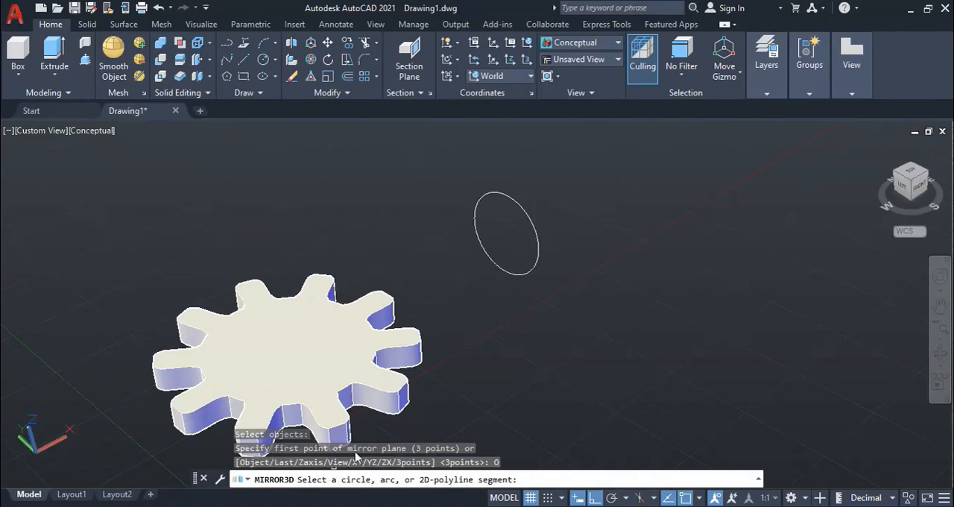
left_click(527, 216)
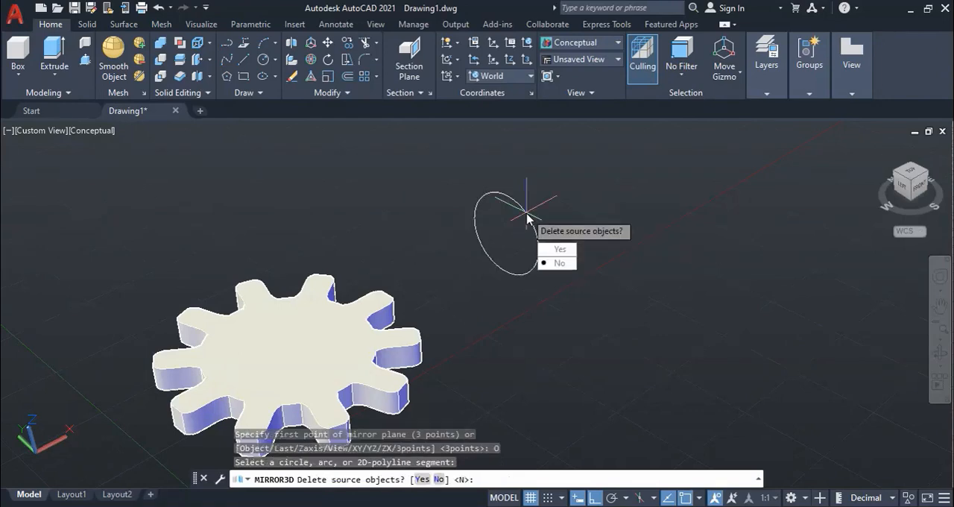
key("Return")
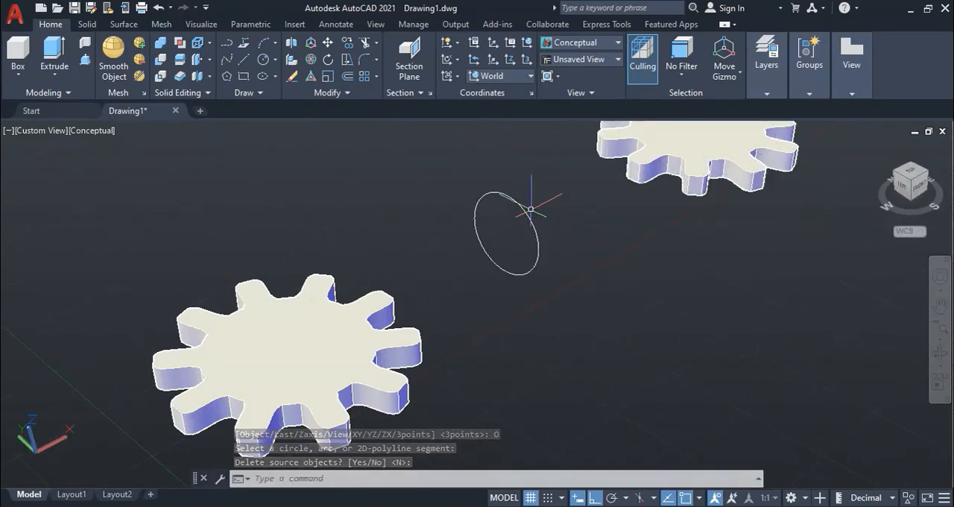
middle_click_drag(669, 230, 594, 293)
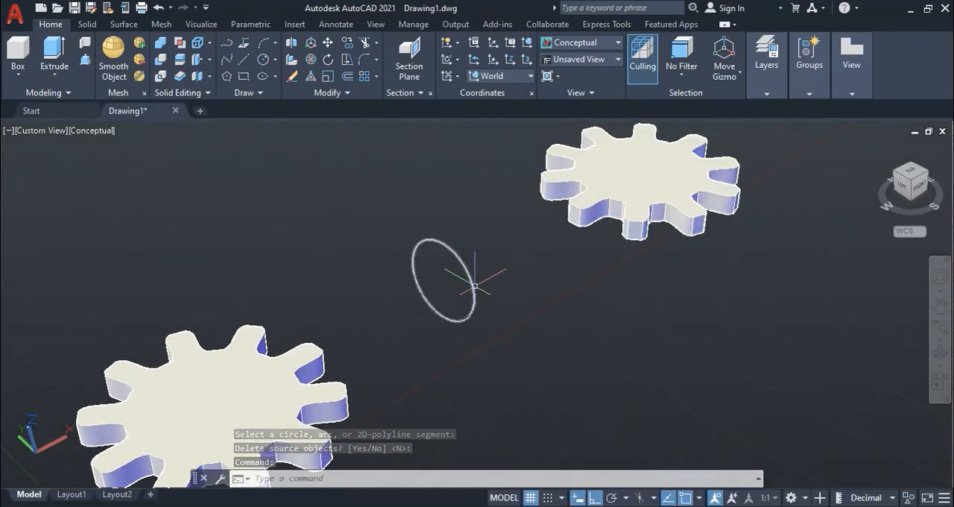
Delete the upright circle between the two gears that served as the mirror plane.
mouse_move(475, 286)
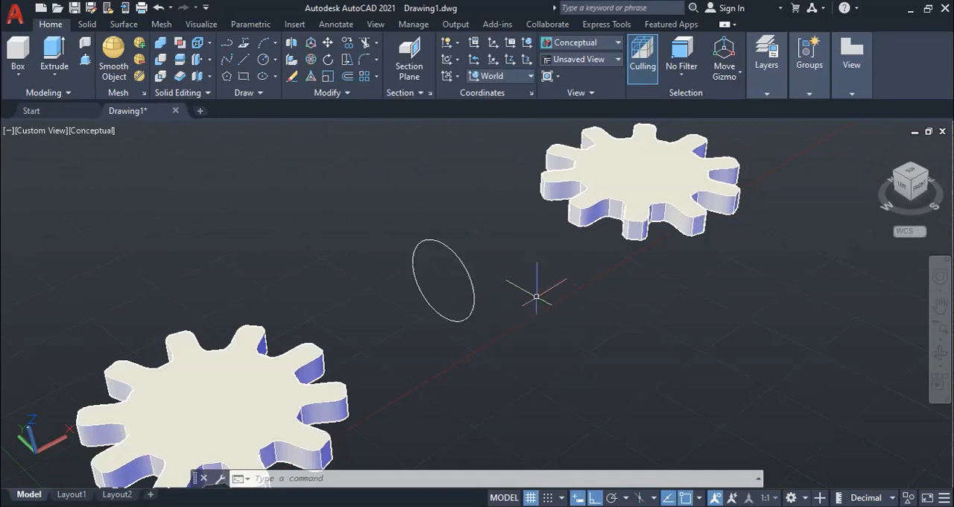
left_click(494, 339)
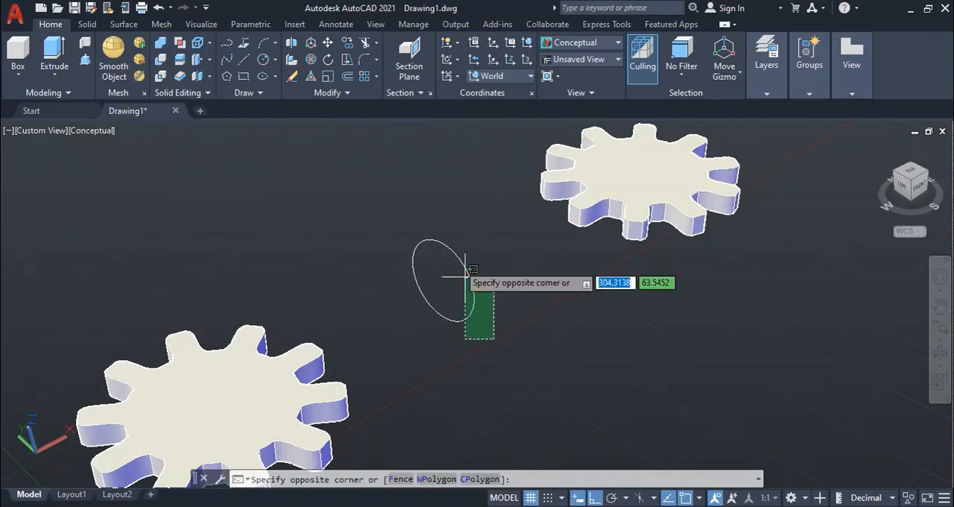
left_click(466, 277)
key("Delete")
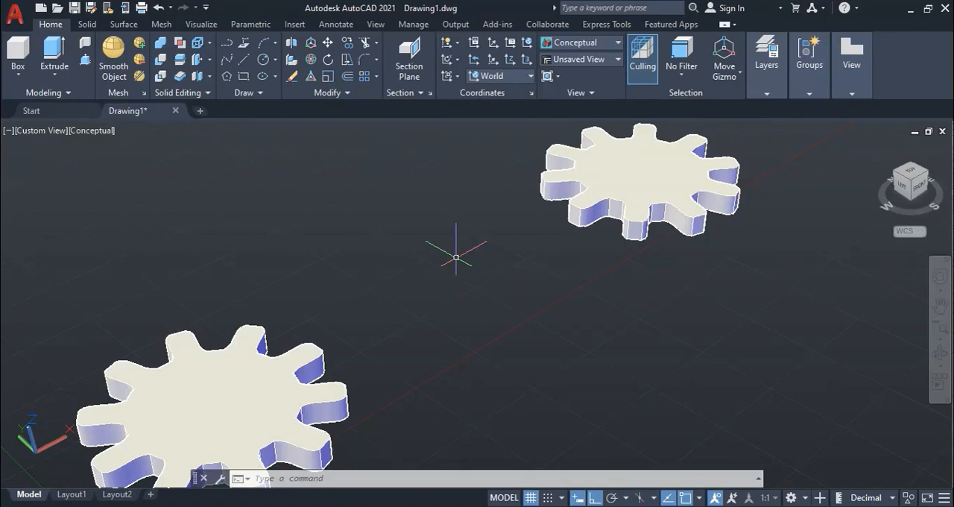
Rotate the mirrored gear solid 90 degrees in 3D about the Y axis through its center so it stands upright.
left_click(670, 195)
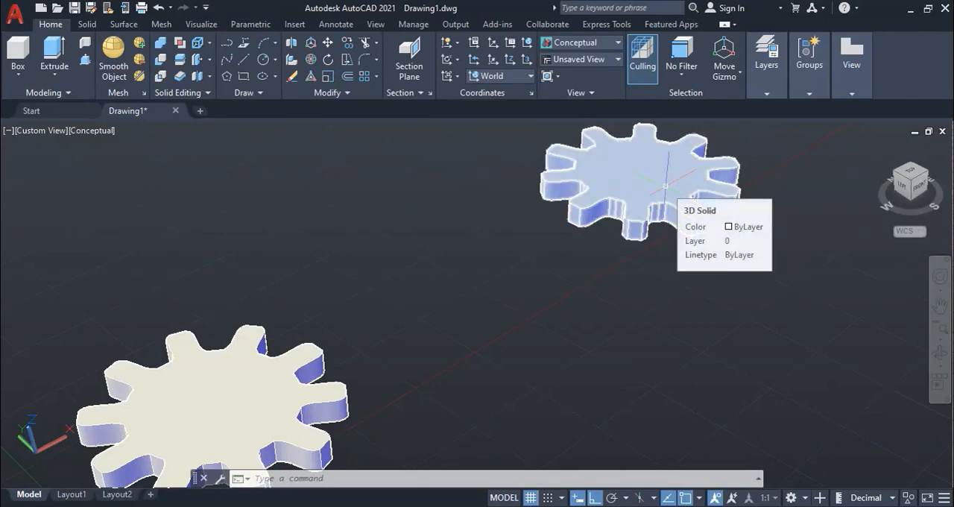
key("Escape")
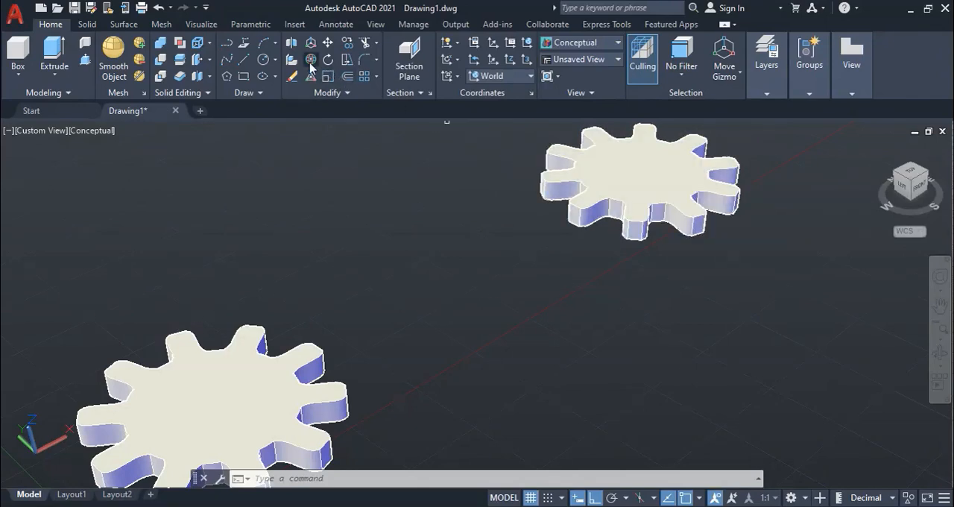
left_click(311, 61)
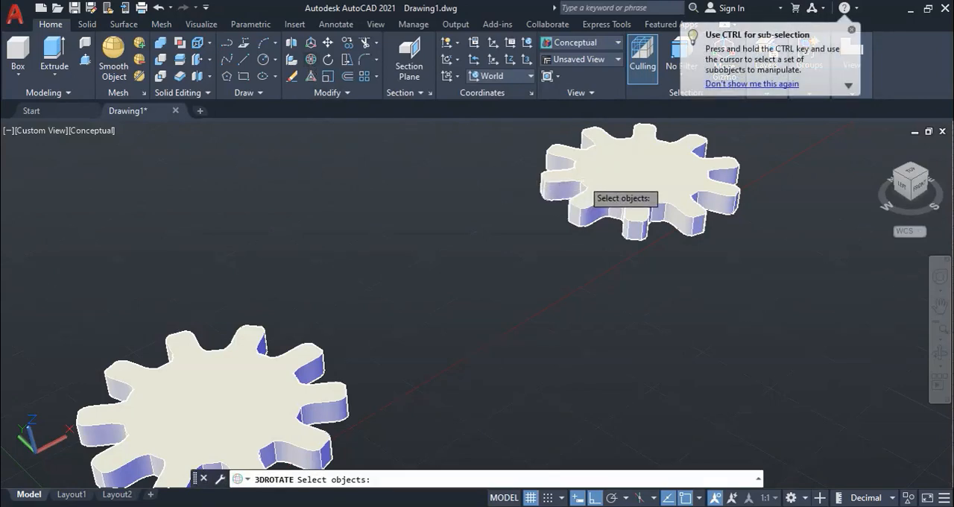
left_click(591, 179)
key("Return")
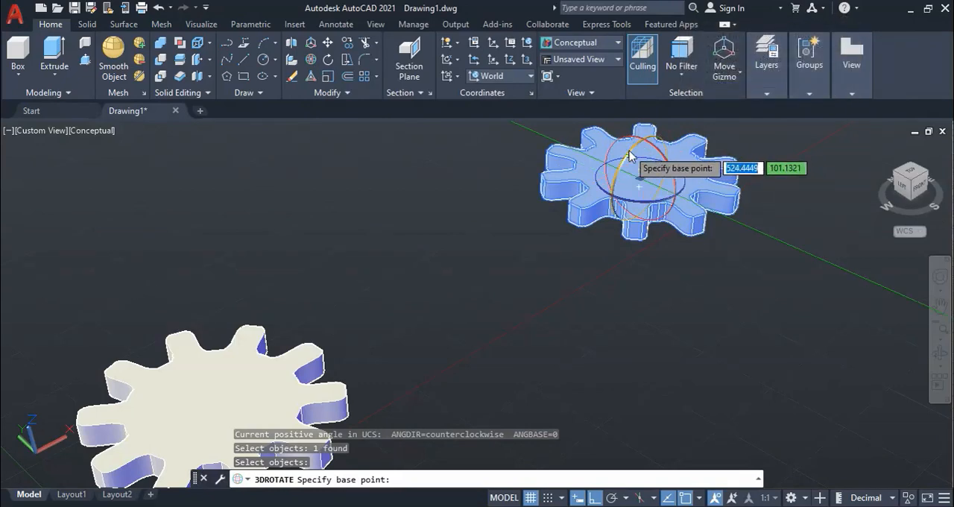
left_click(628, 156)
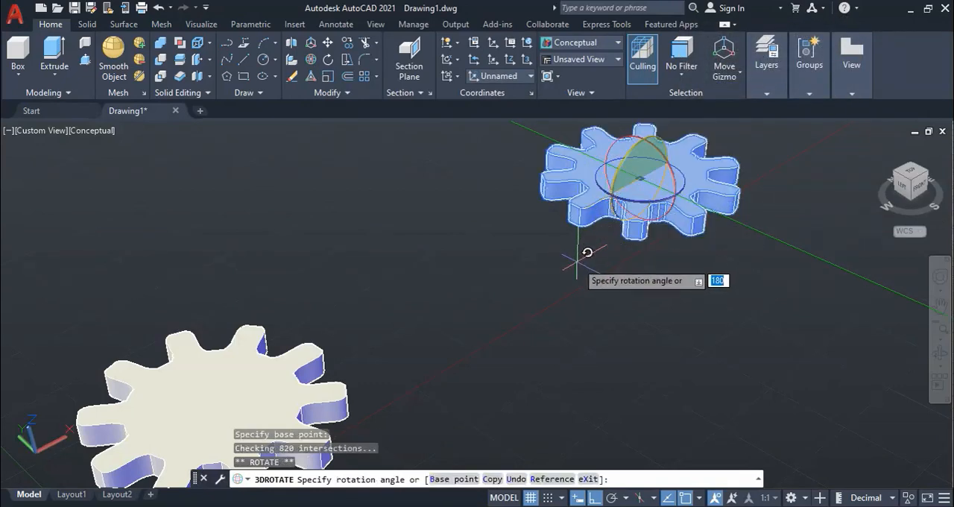
type("9")
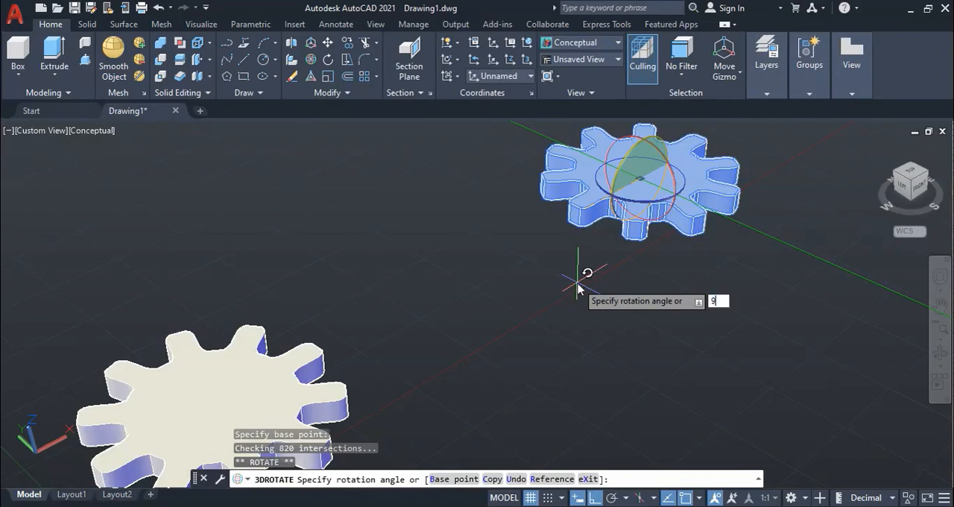
type("0")
key("Return")
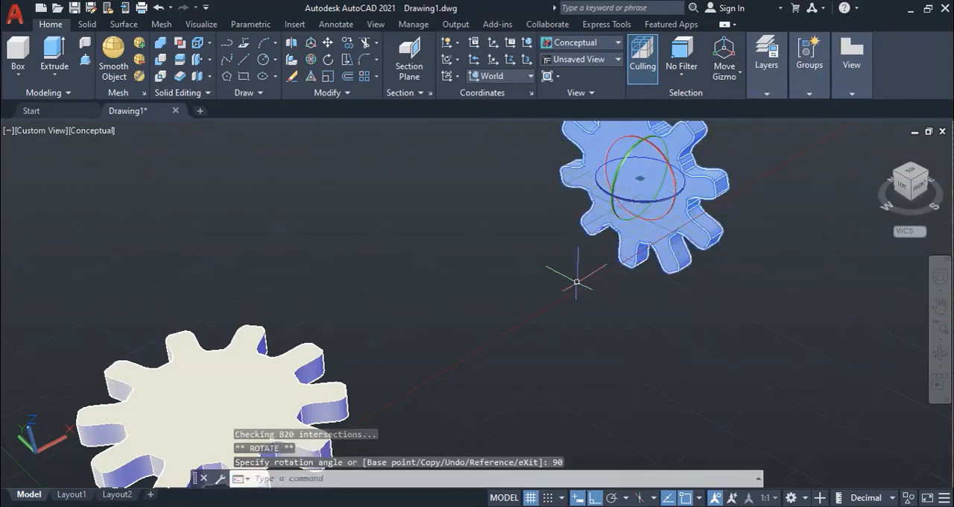
key("Escape")
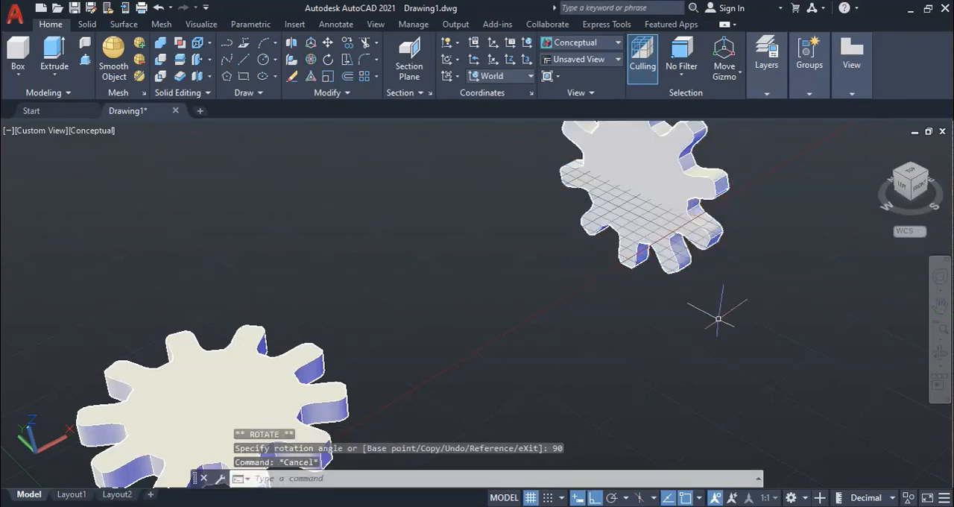
View both gears from the front in the 2D Wireframe visual style, and orbit back to an angled 3D view.
mouse_move(718, 317)
middle_mouse_down()
mouse_move(733, 350)
mouse_move(731, 308)
middle_mouse_up()
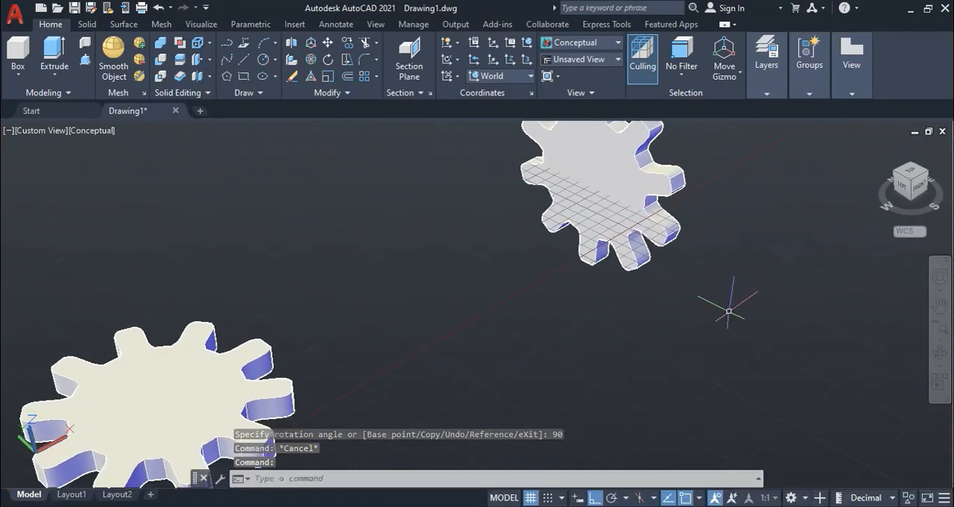
left_click(920, 184)
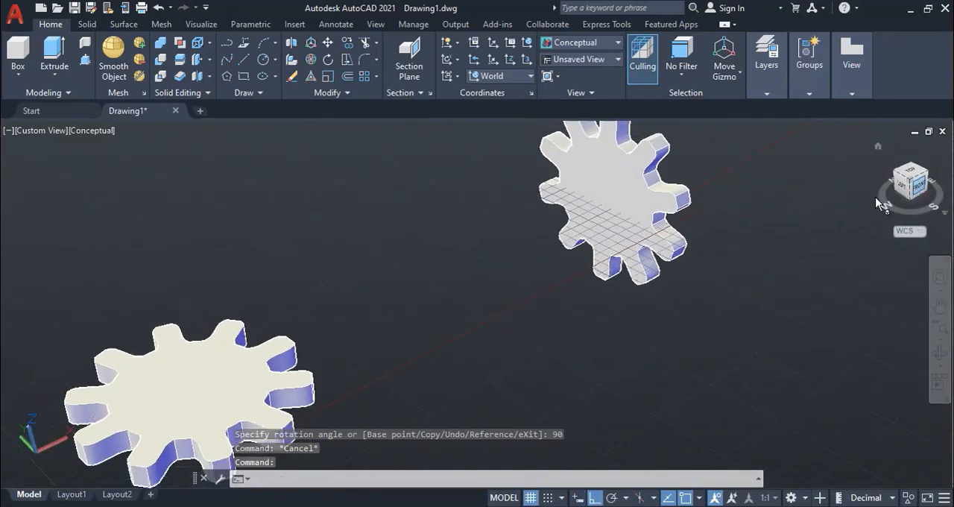
left_click(589, 45)
left_click(569, 72)
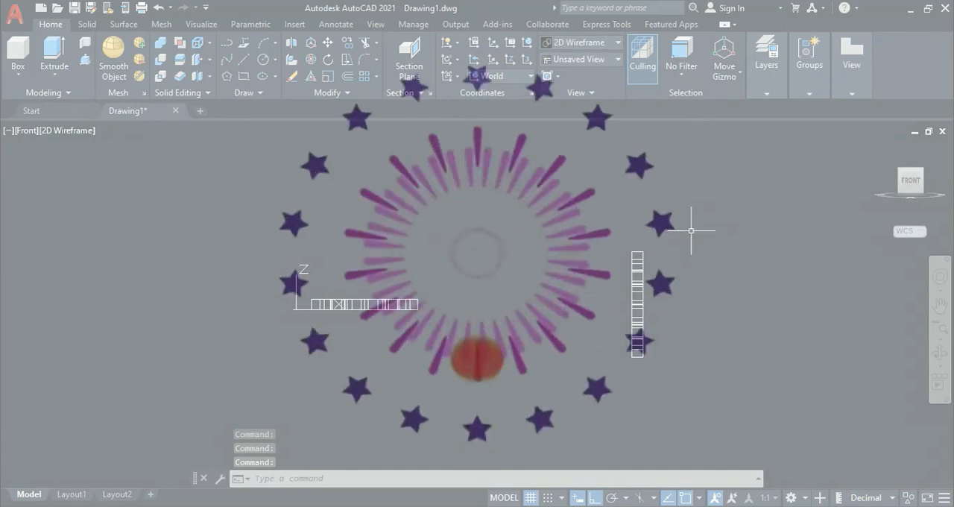
middle_click_drag(666, 219, 750, 273, "shift")
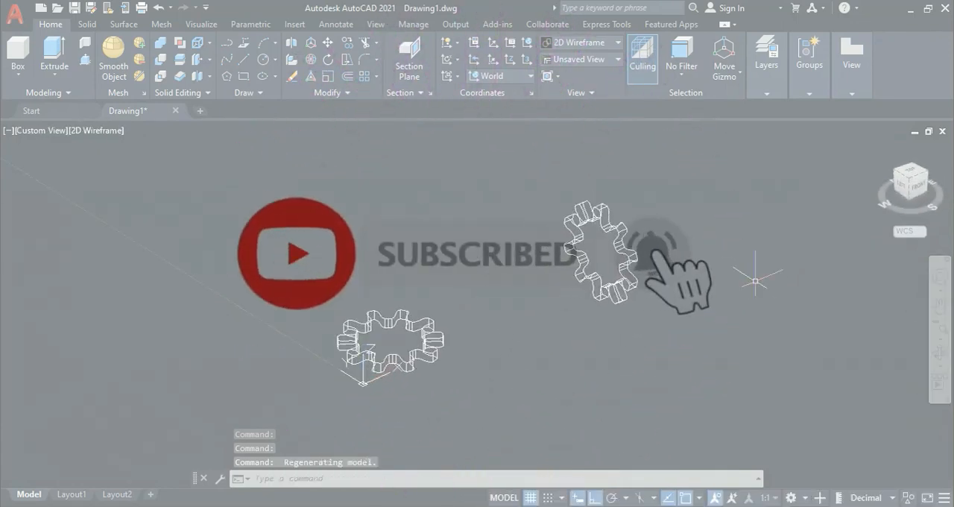